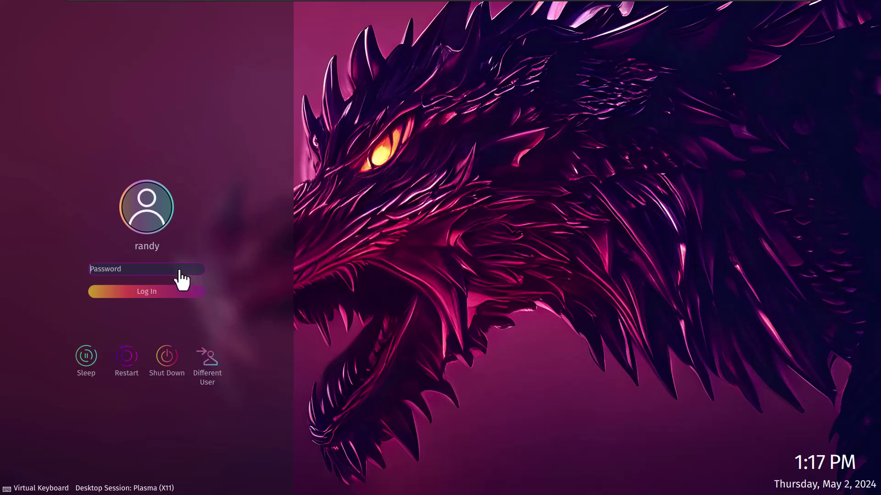
Enter the account password on the SDDM login screen to log in to Plasma
type("********")
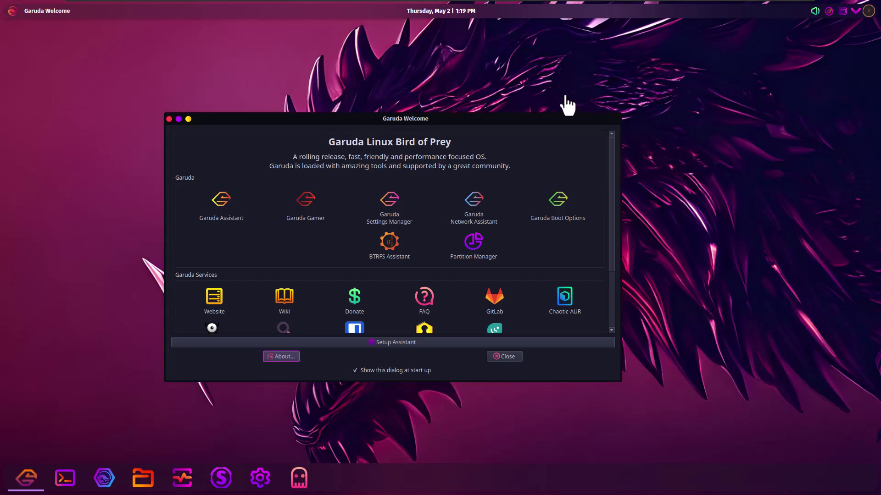
Drag the Garuda Welcome window about 150 pixels to the right
left_click_drag(546, 118, 615, 120)
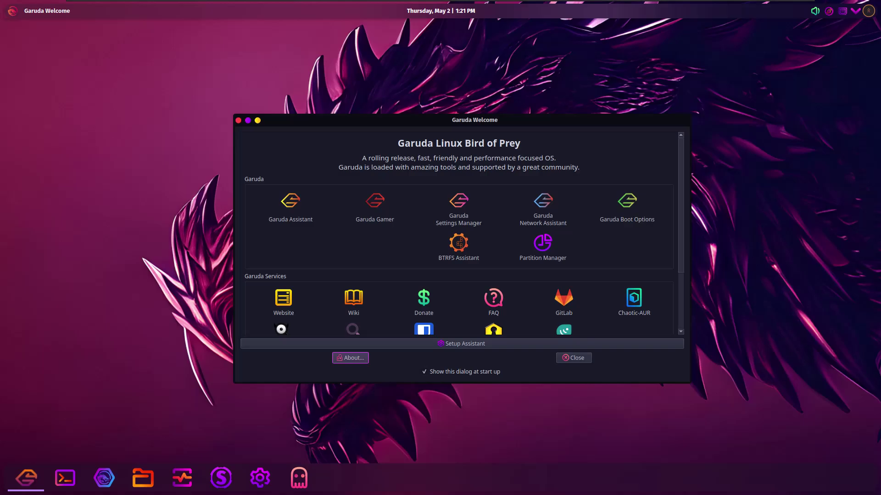
Launch Garuda Assistant, browse its BTRFS/Snapper, Components, Settings, Specs and Diagnostics tabs, then return to Maintenance
left_click(289, 221)
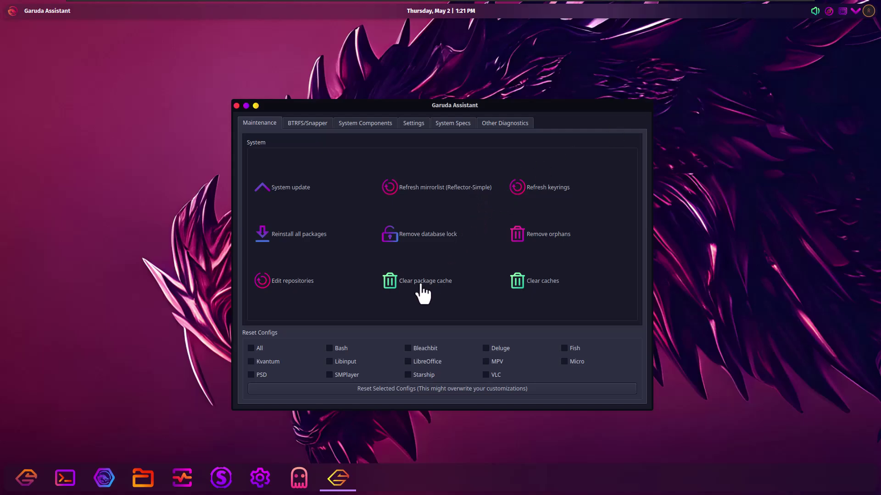
left_click(304, 126)
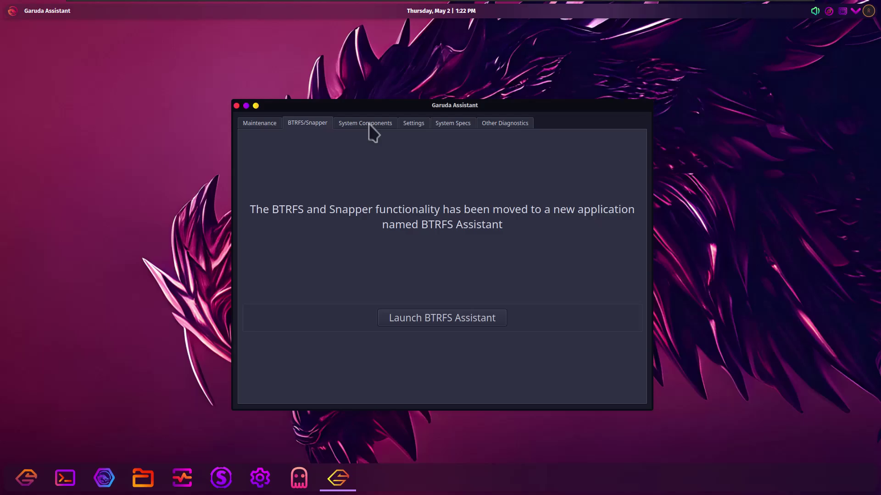
left_click(385, 123)
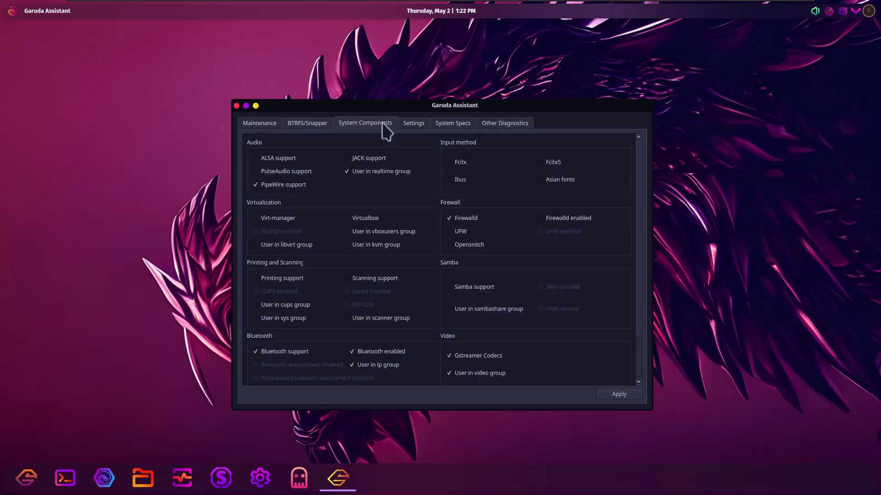
left_click(413, 123)
left_click(385, 124)
left_click(415, 123)
left_click(454, 123)
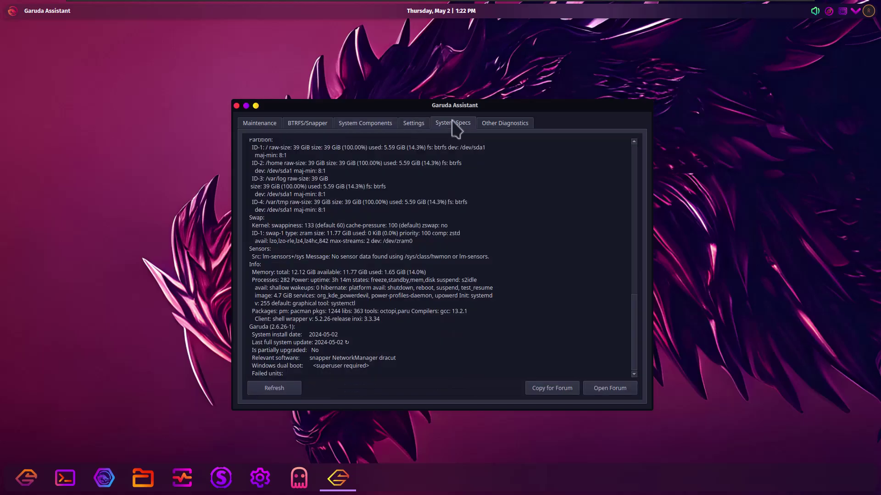
left_click(506, 124)
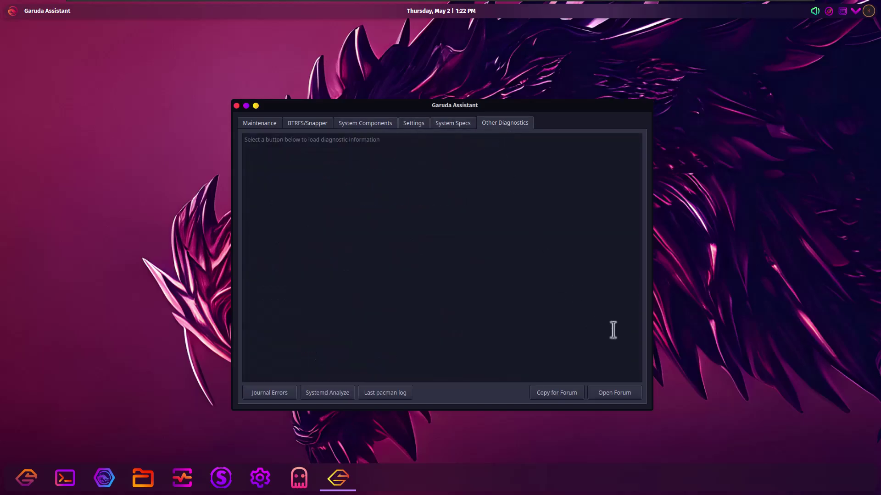
key("ctrl+Tab")
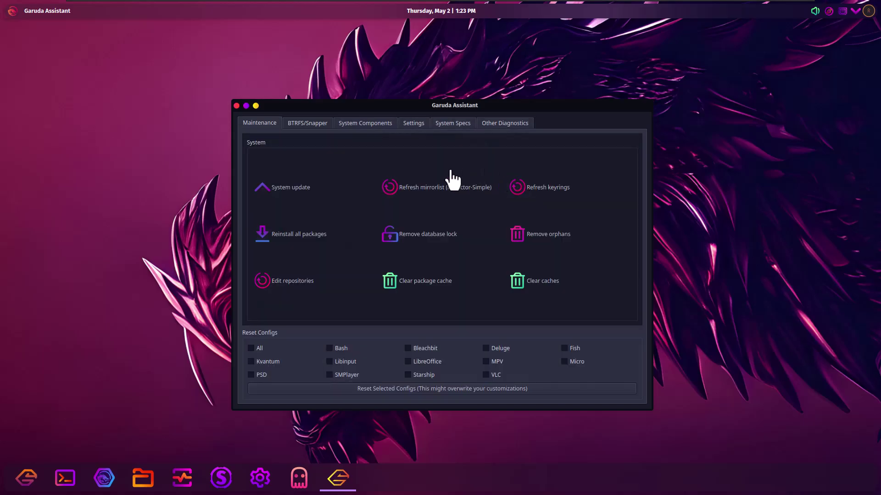
Close Garuda Assistant and scroll the Garuda Welcome overview down and back to the top
left_click(237, 106)
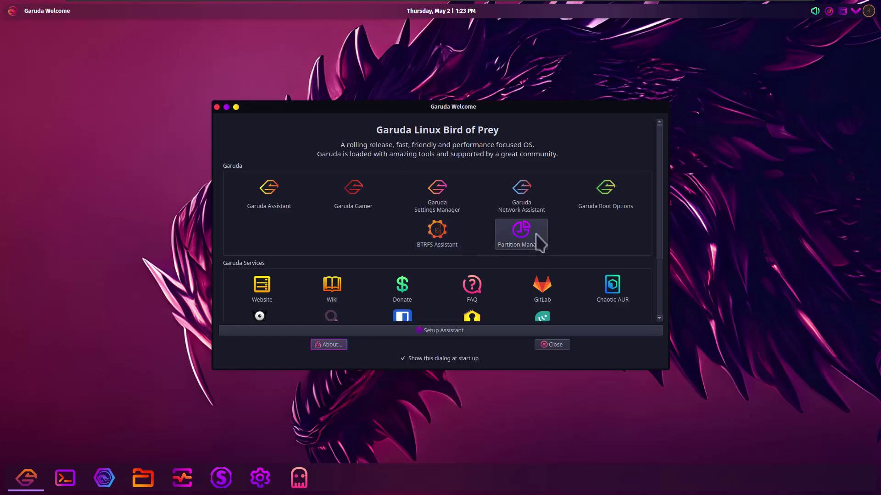
scroll(531, 238, "down", 3)
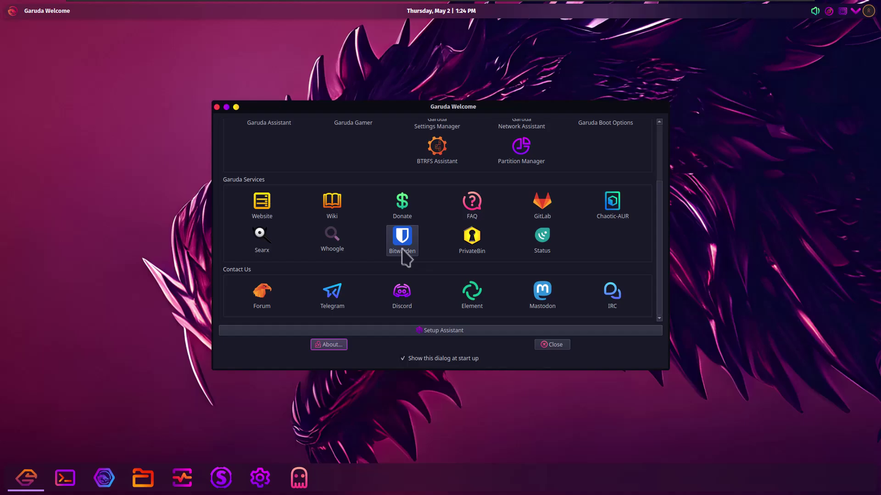
scroll(389, 245, "up", 2)
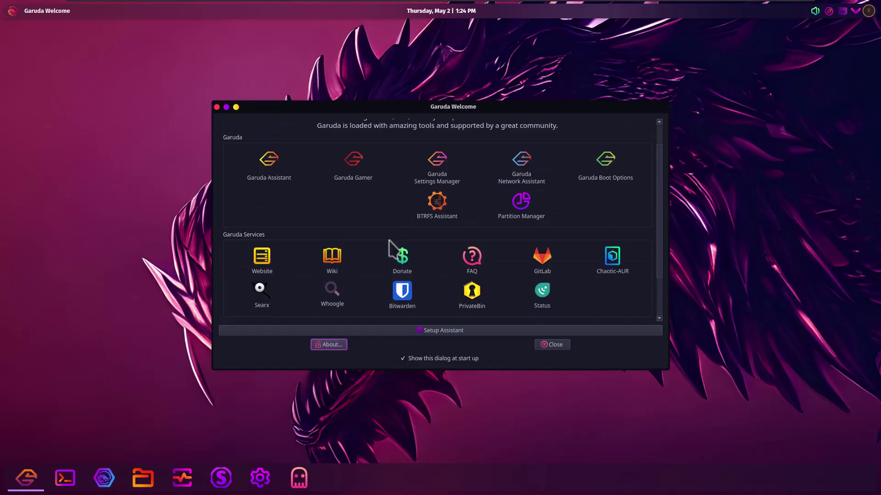
scroll(392, 247, "up", 1)
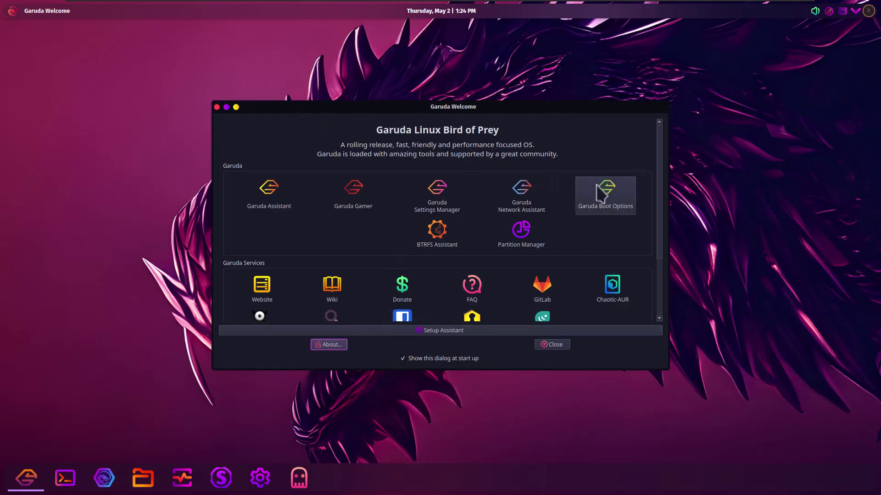
Launch Garuda Gamer, look through its Games and Emulators lists, then show the Gamer launchers and tools
left_click(350, 199)
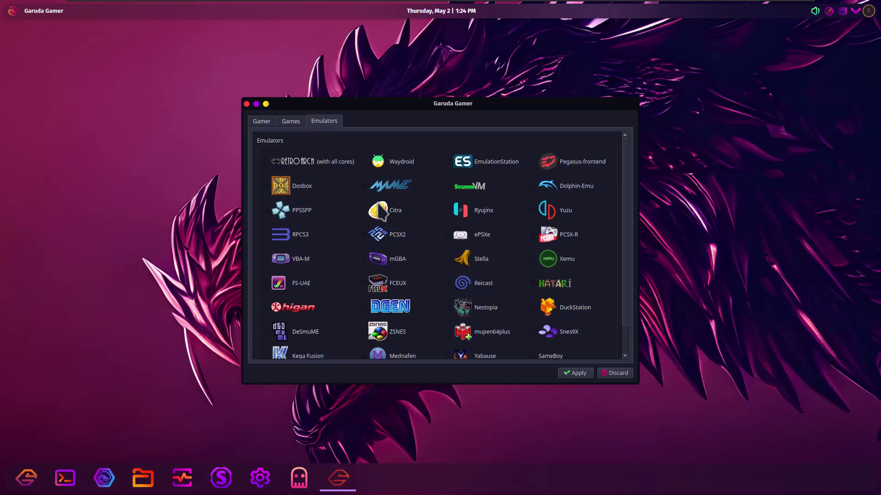
scroll(380, 212, "down", 1)
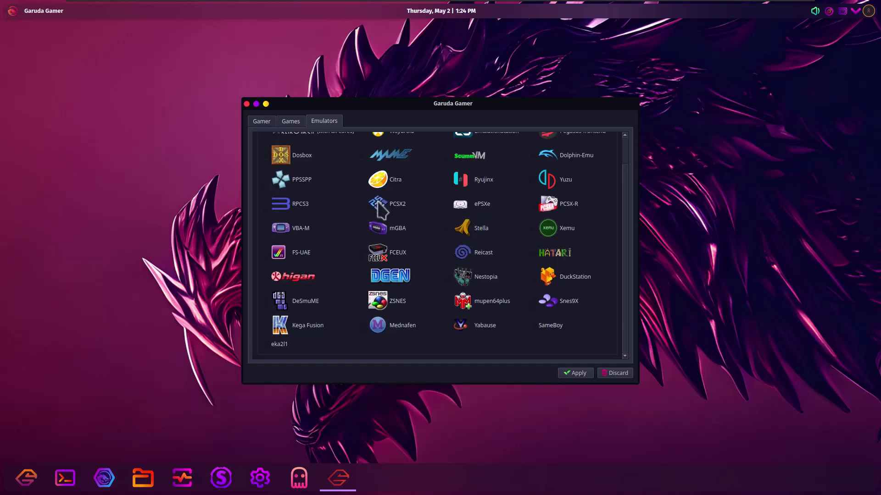
scroll(381, 212, "up", 1)
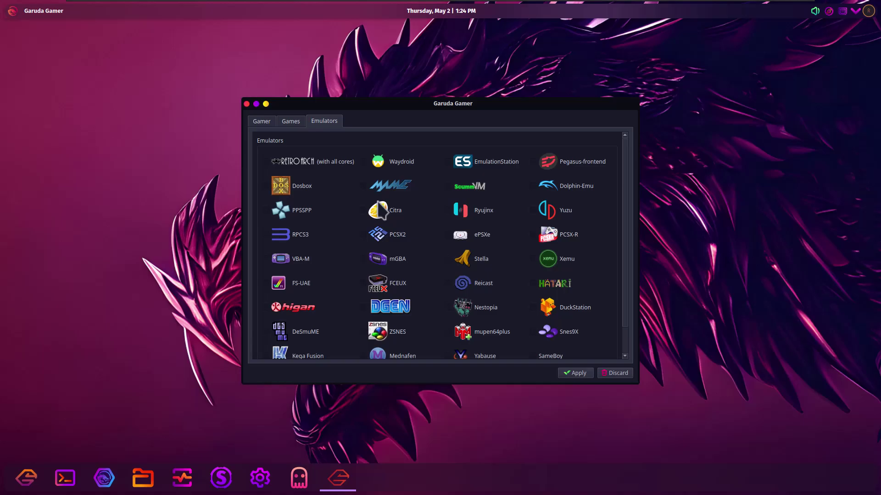
left_click(293, 122)
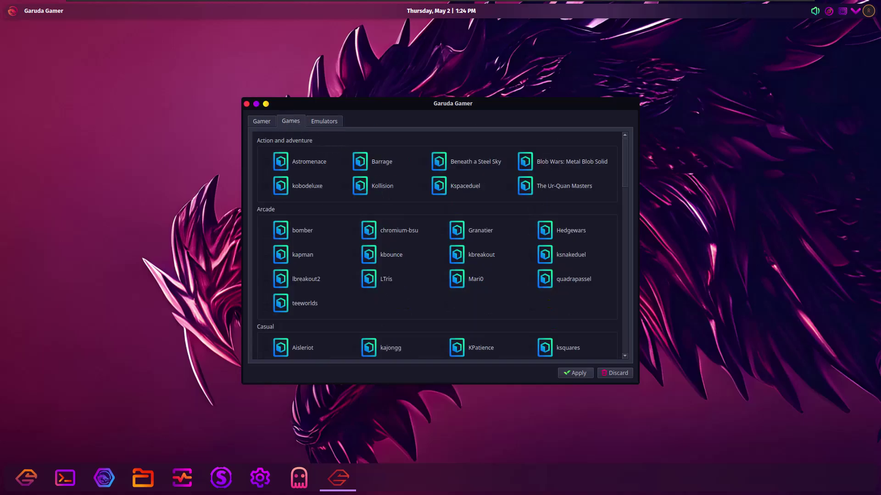
scroll(296, 123, "up", 1)
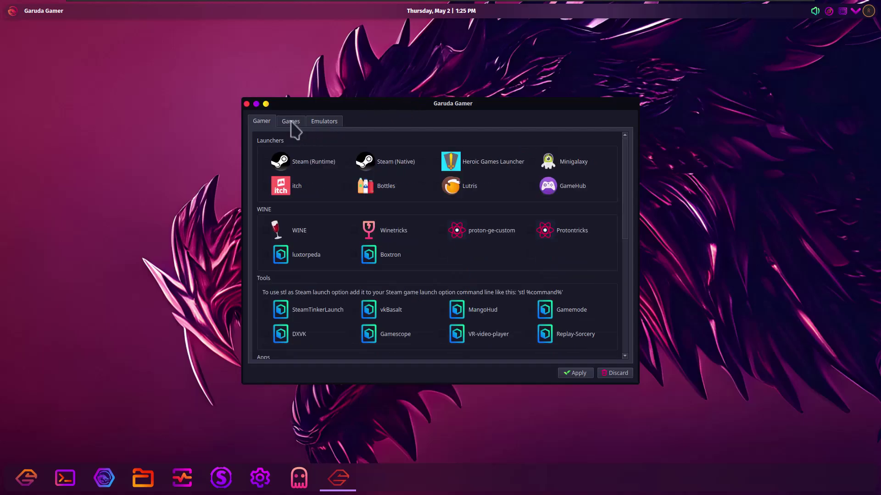
left_click(291, 123)
scroll(383, 211, "down", 10)
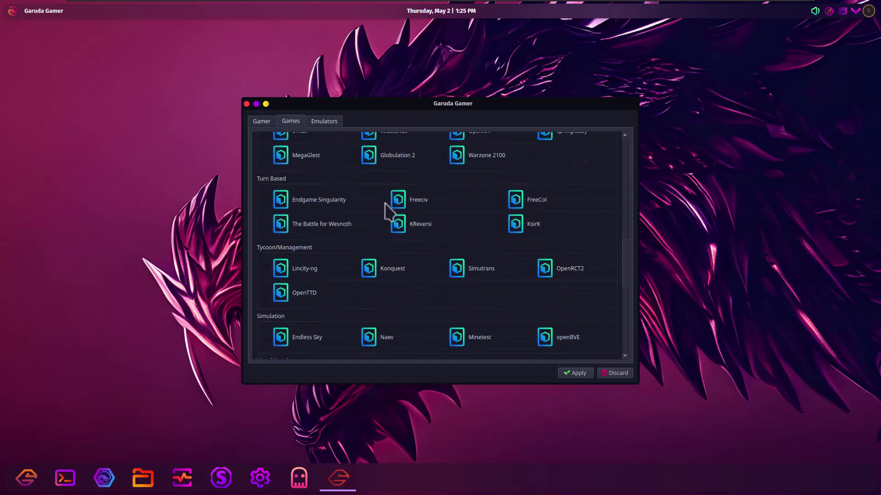
scroll(385, 210, "down", 8)
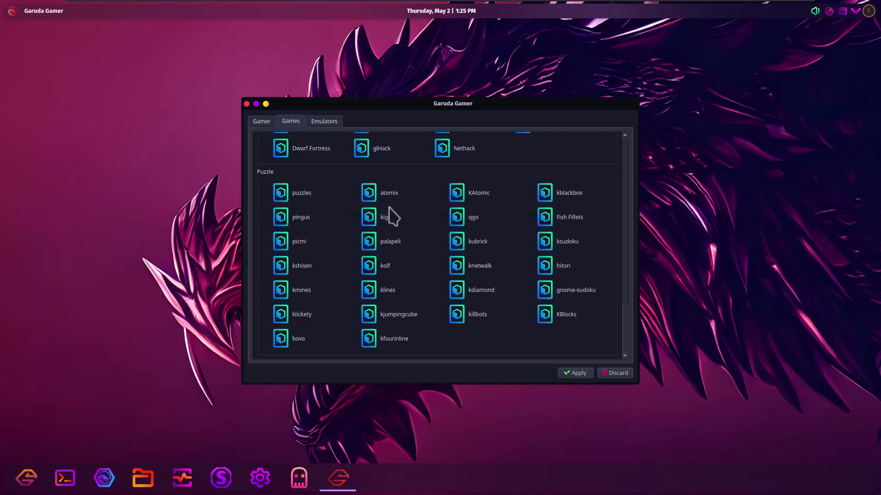
scroll(392, 218, "up", 18)
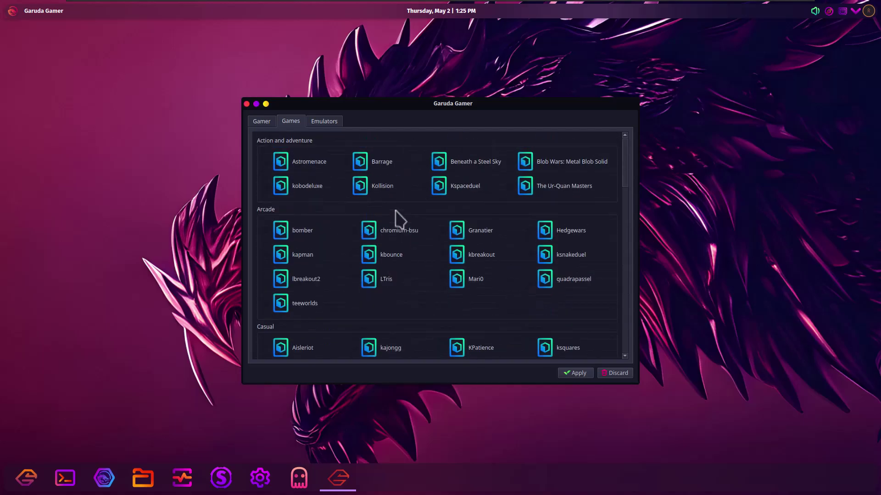
left_click(339, 122)
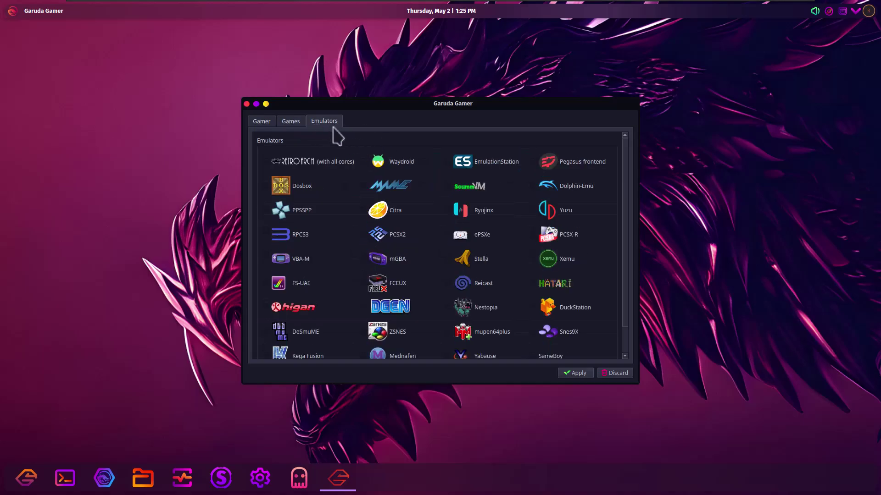
left_click(269, 121)
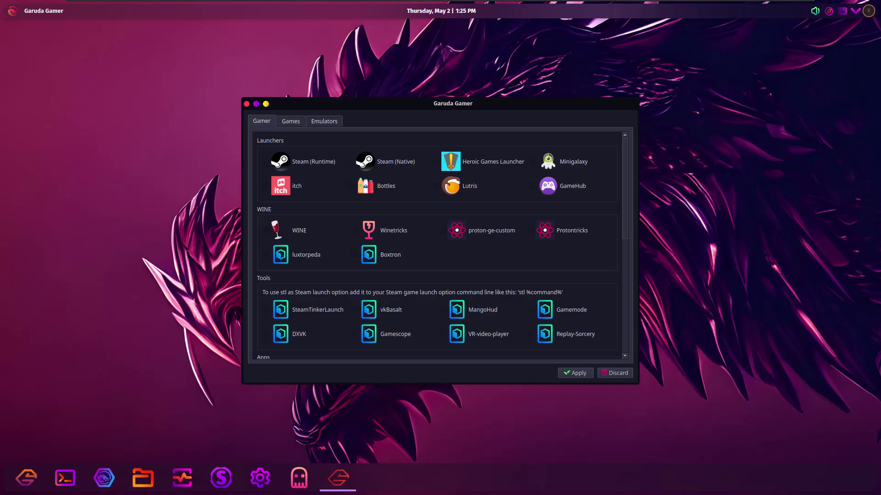
Close Garuda Gamer, scroll Garuda Welcome, then close the welcome window too
left_click(246, 103)
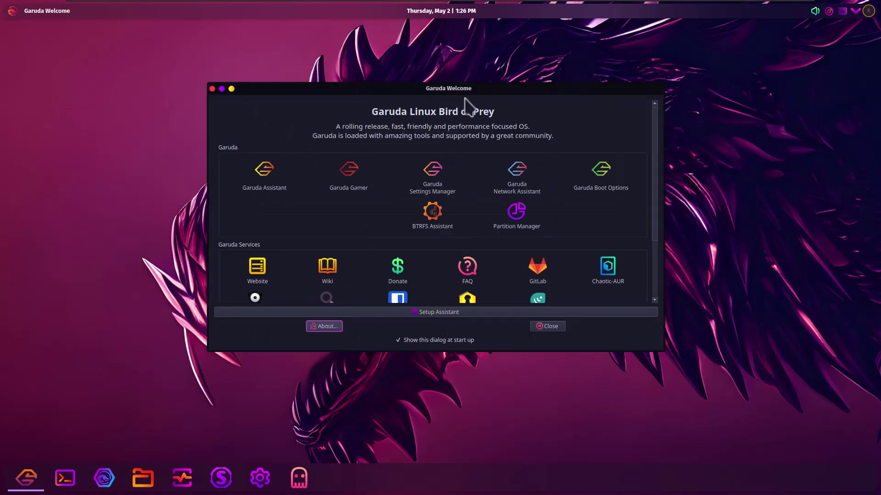
scroll(477, 192, "down", 3)
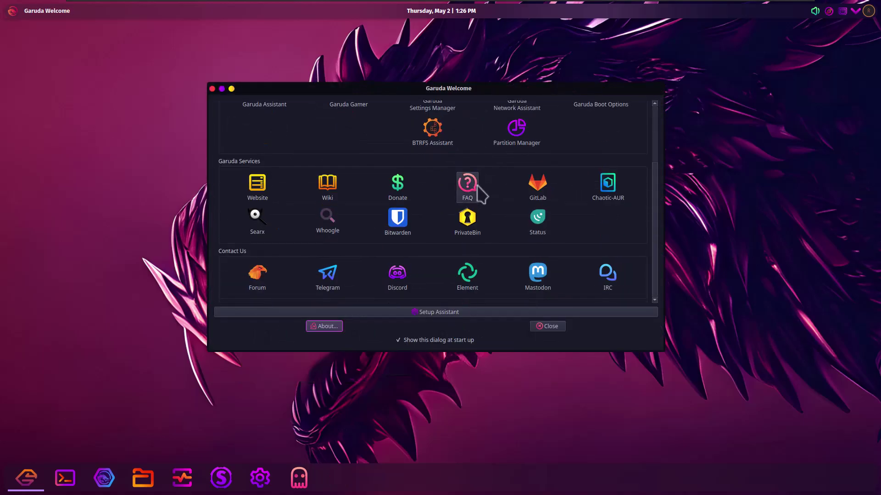
left_click(212, 89)
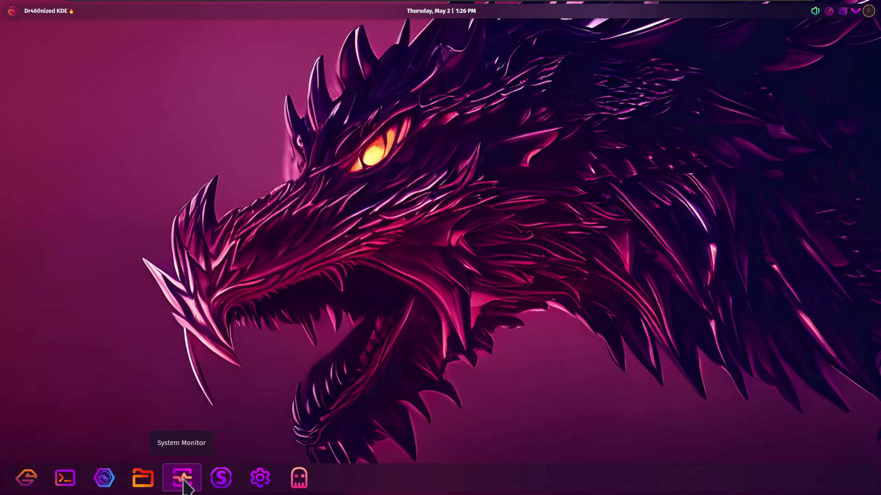
left_click(183, 480)
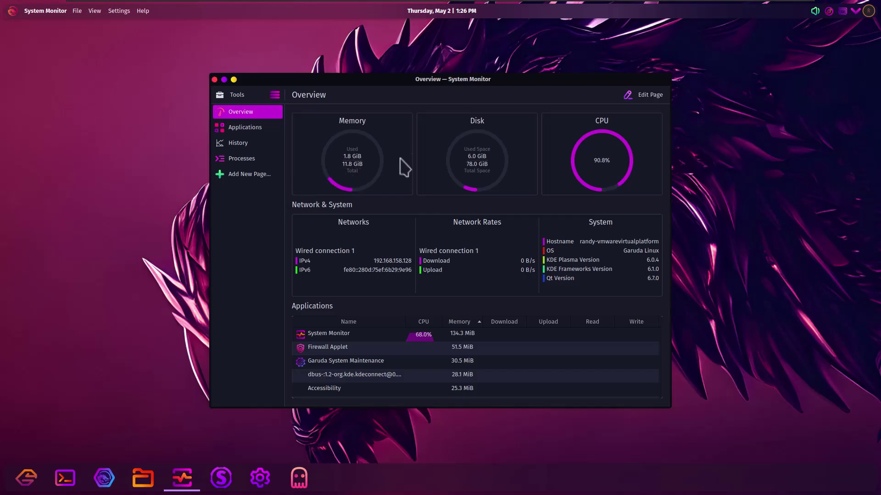
left_click(243, 128)
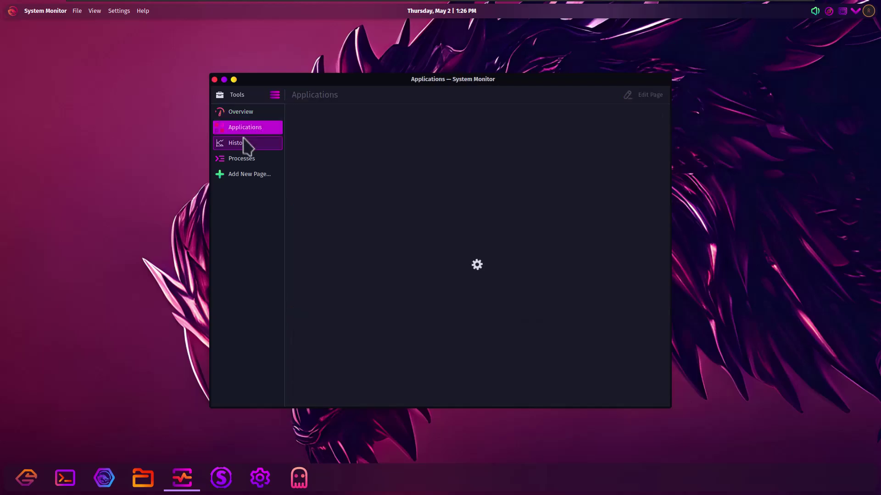
left_click(238, 143)
left_click(239, 158)
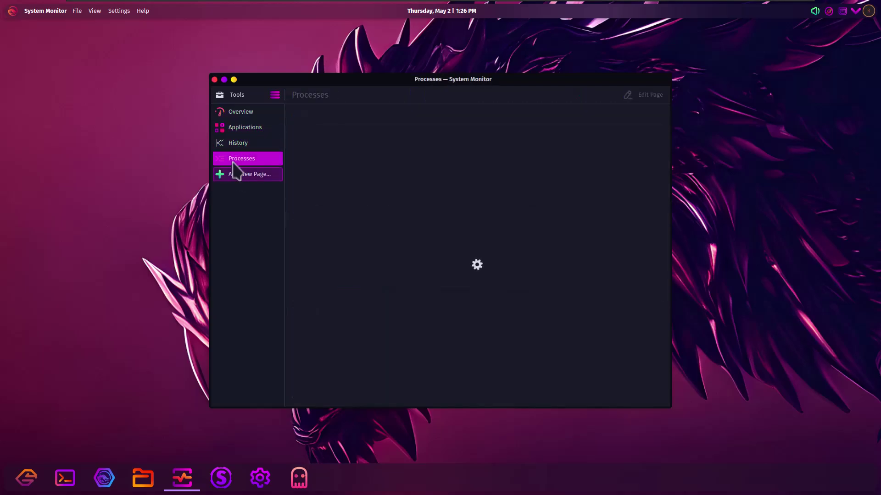
left_click(236, 174)
left_click(236, 157)
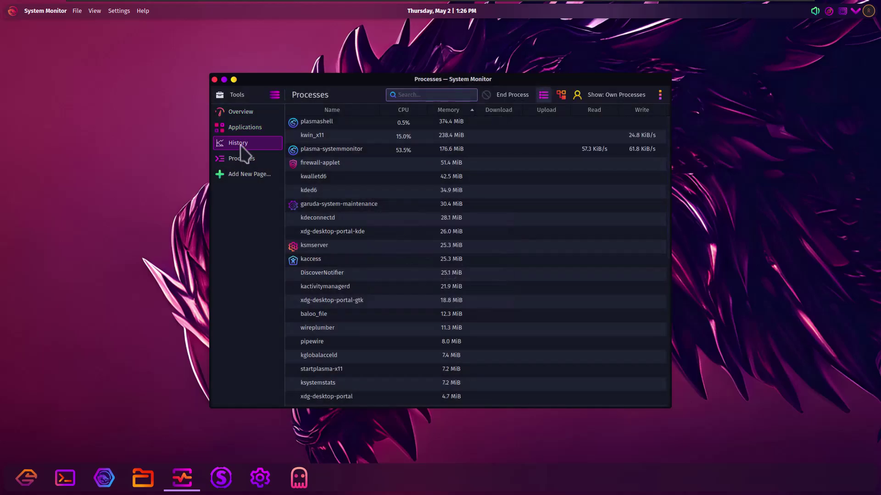
left_click(215, 79)
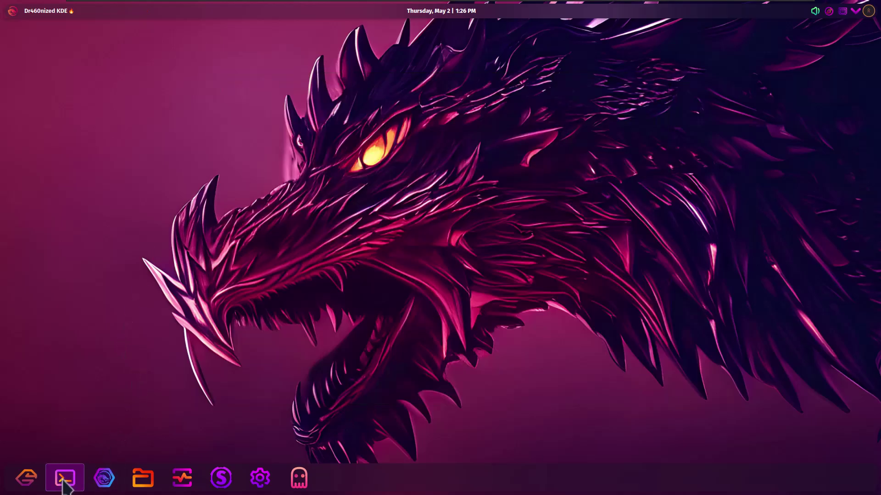
Reopen Garuda Welcome from the dock, scroll through it, and close it again
left_click(19, 485)
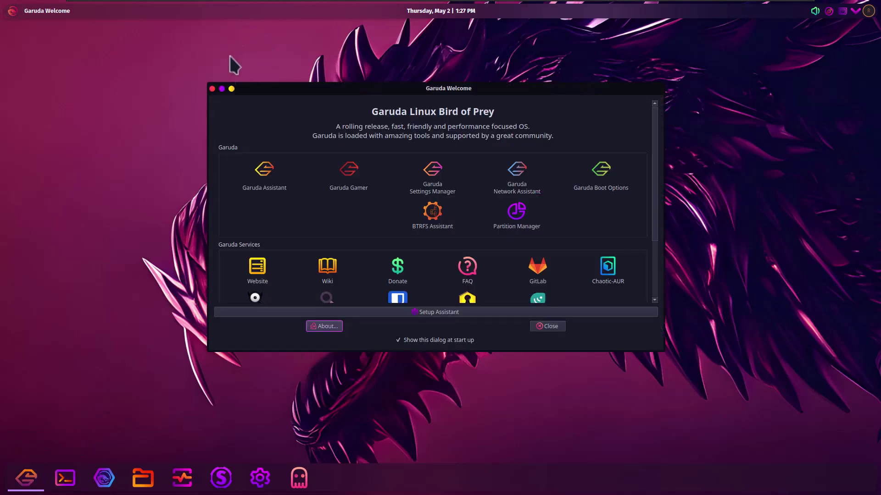
scroll(340, 240, "down", 3)
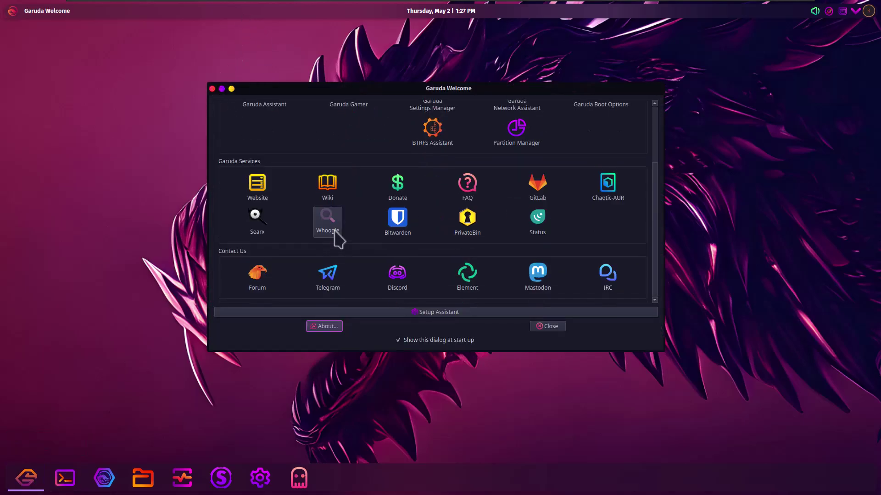
scroll(333, 239, "up", 3)
left_click(212, 89)
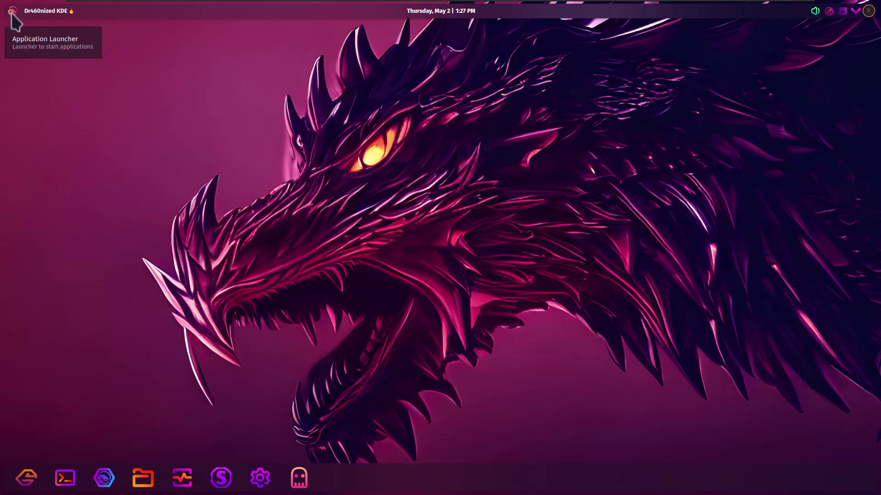
Browse the launcher's Development and All Applications lists, then start VLC and accept its network policy
left_click(12, 13)
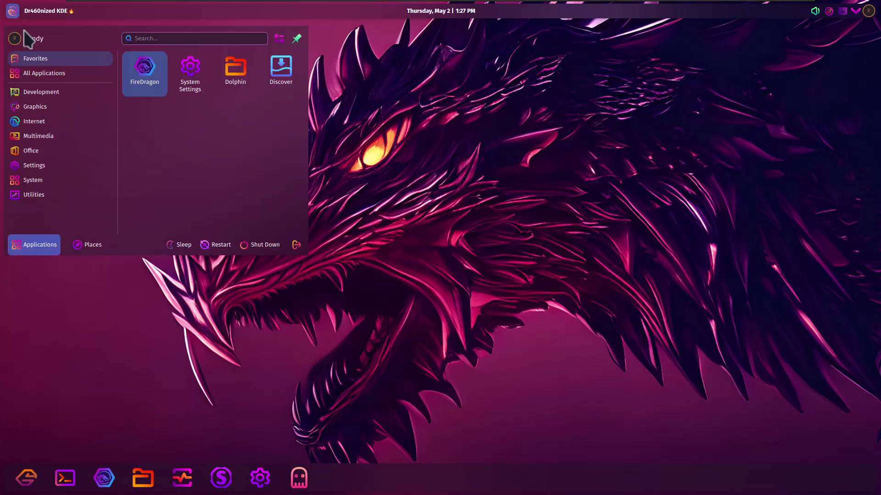
left_click(36, 93)
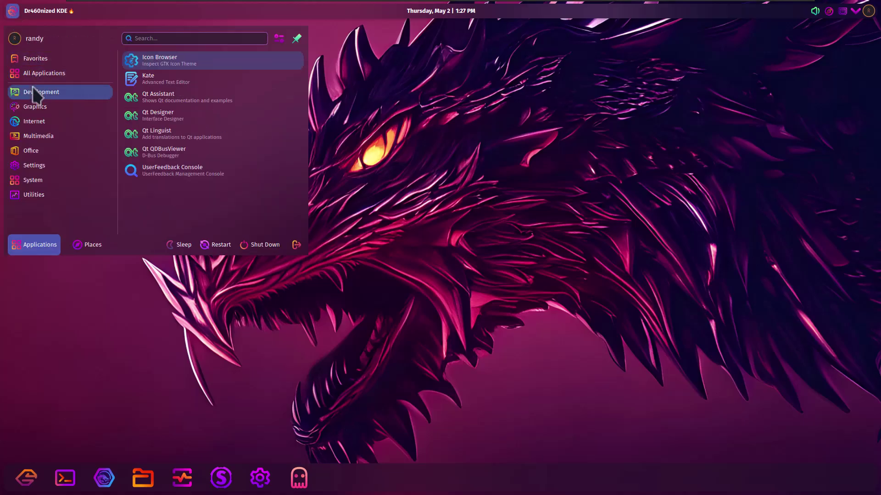
left_click(28, 77)
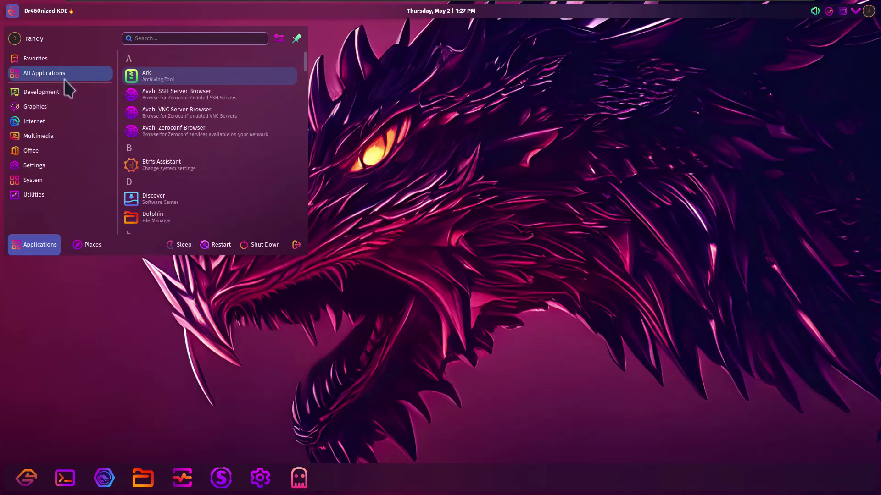
mouse_move(48, 94)
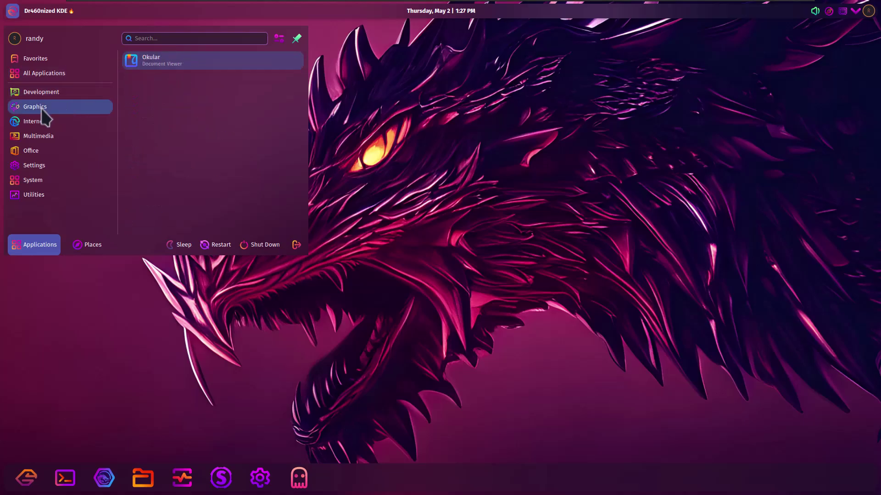
mouse_move(35, 125)
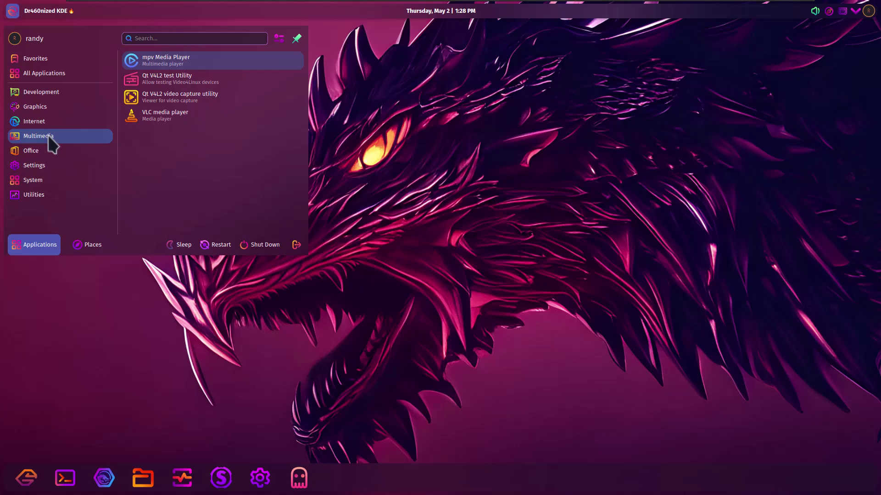
left_click(149, 121)
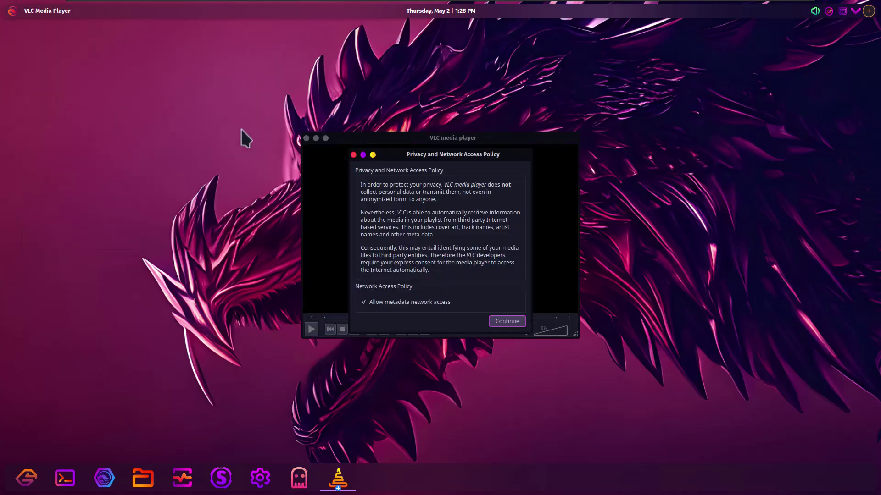
left_click(506, 321)
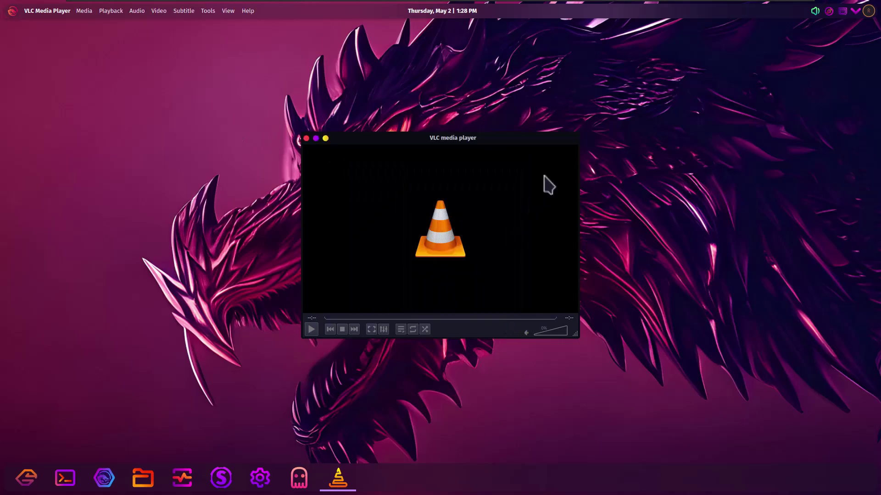
Close VLC, then reopen and close the Garuda Welcome window
left_click(306, 138)
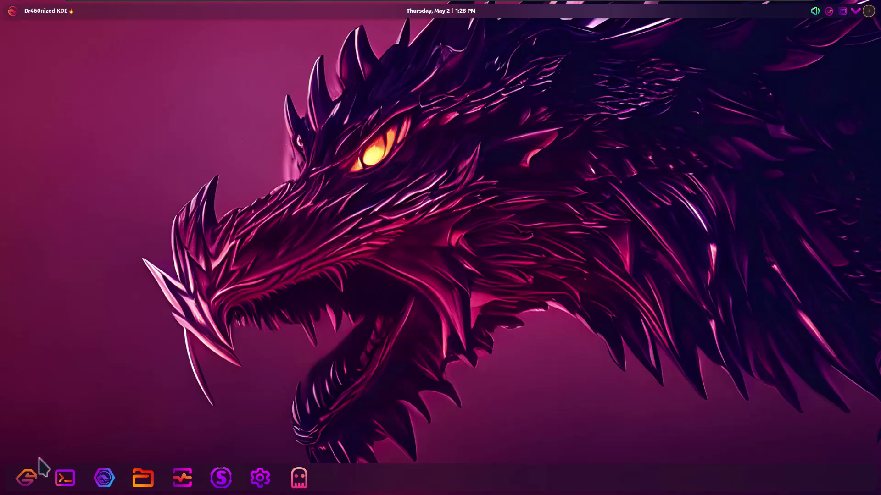
left_click(26, 478)
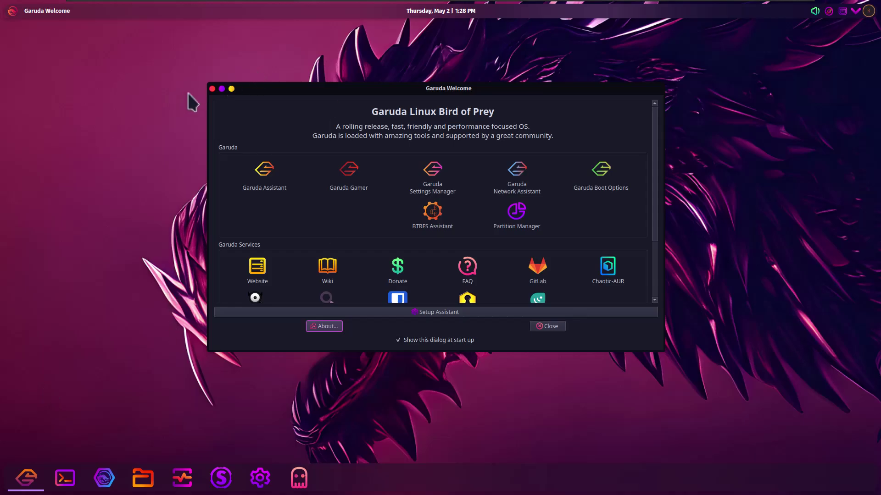
left_click(212, 87)
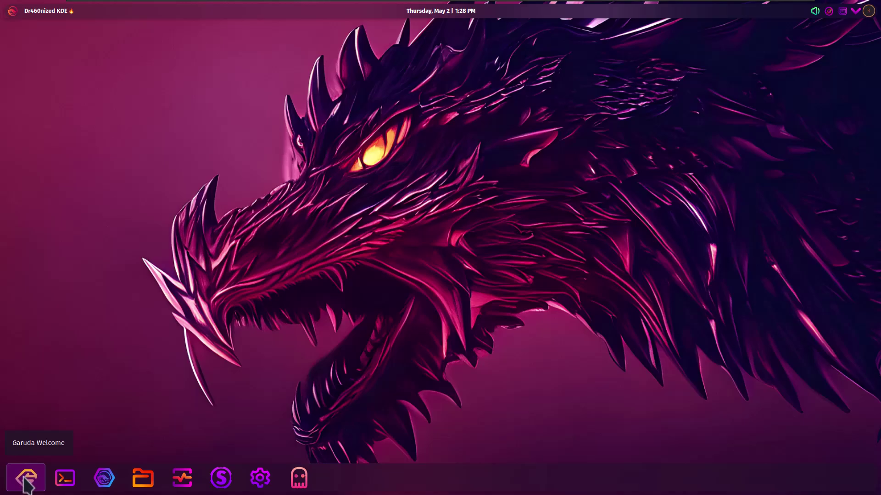
Open the application menu and bring up the System category with Btrfs Assistant, Discover and Dolphin
left_click(12, 11)
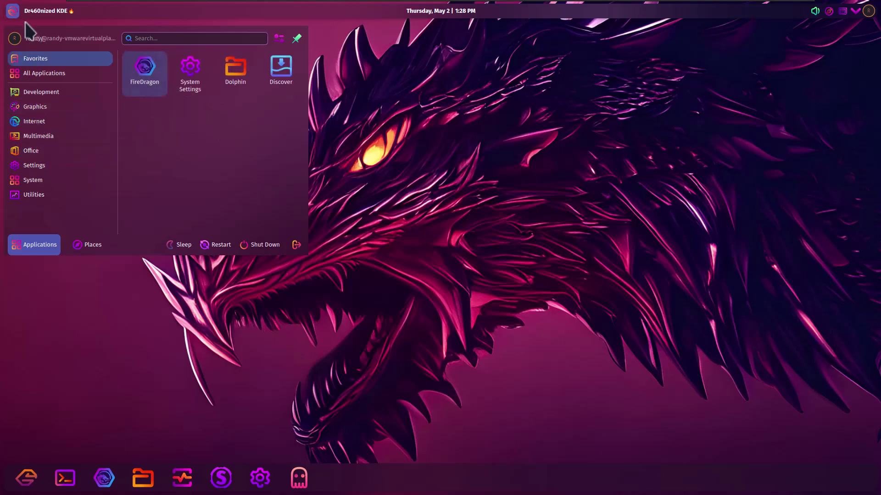
left_click(13, 14)
left_click(13, 14)
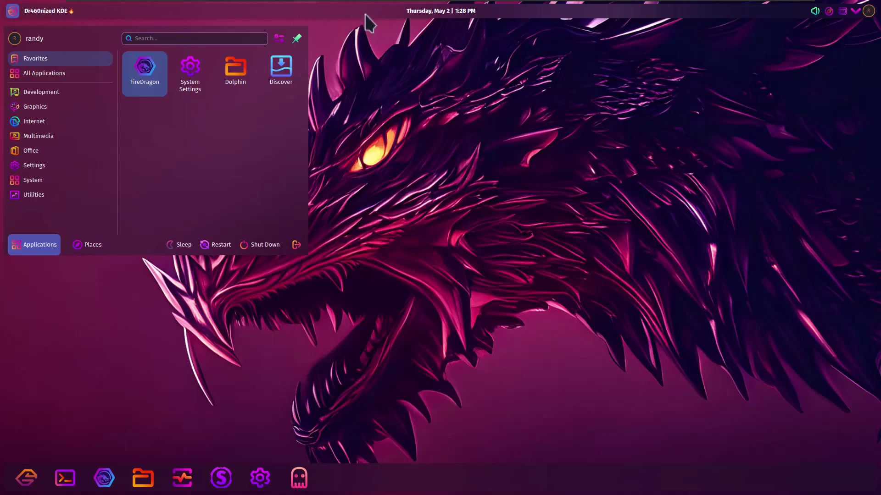
mouse_move(28, 137)
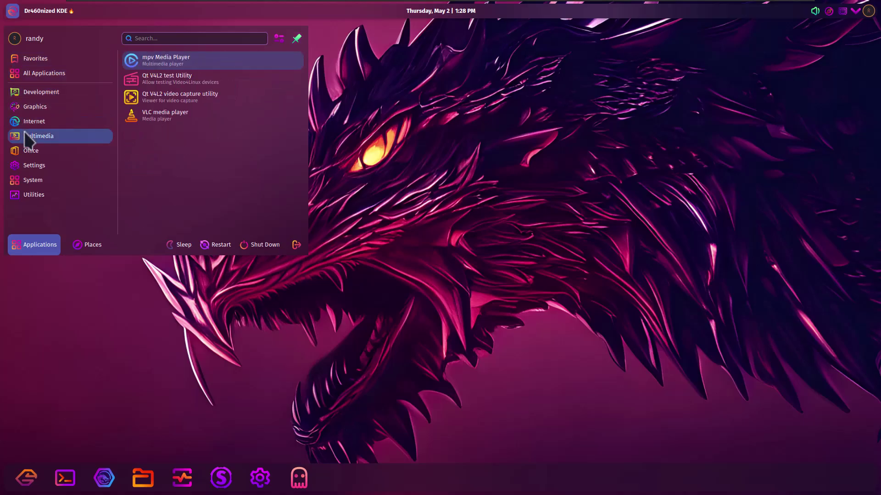
mouse_move(26, 153)
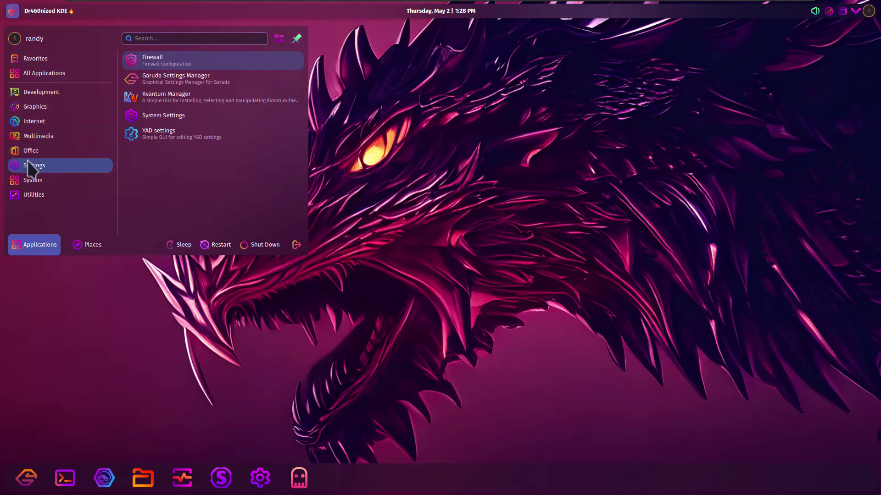
mouse_move(27, 169)
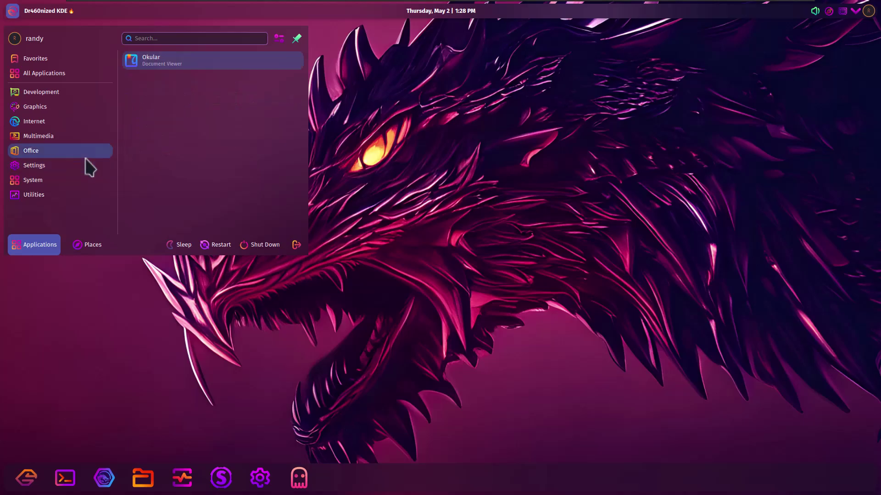
mouse_move(52, 180)
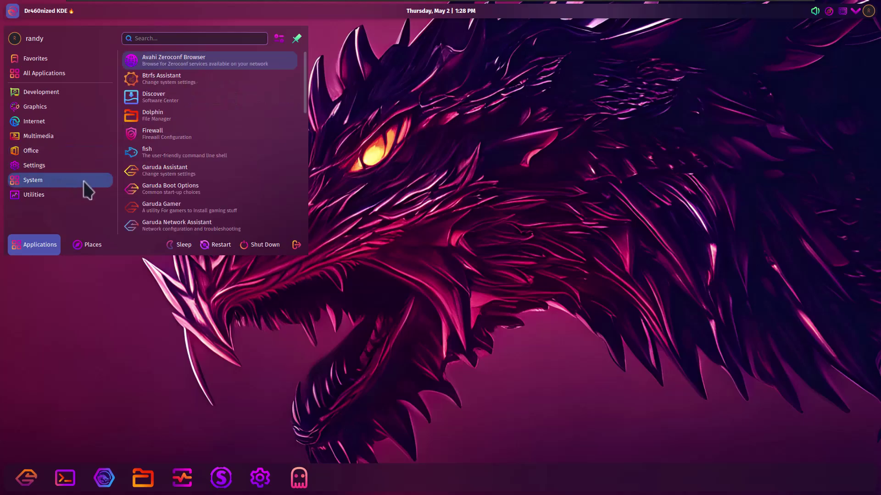
Start Btrfs Assistant from the System list and authenticate with the admin password
left_click(190, 81)
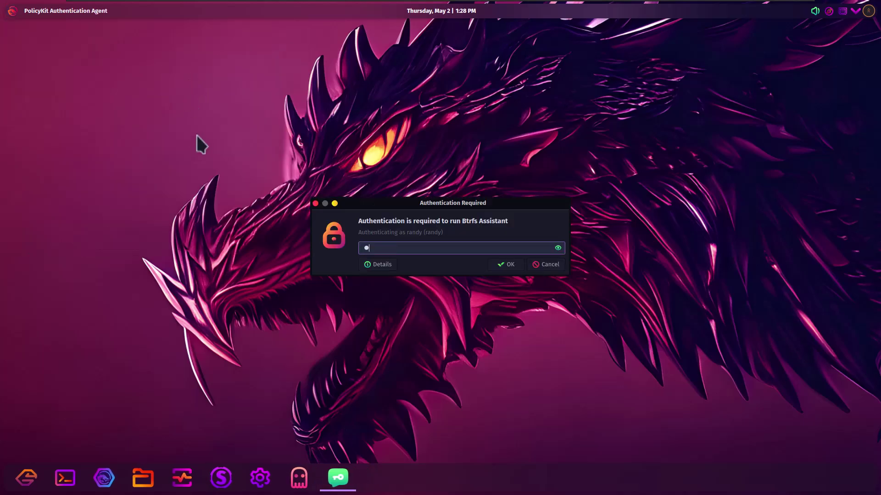
type("*******")
key("Return")
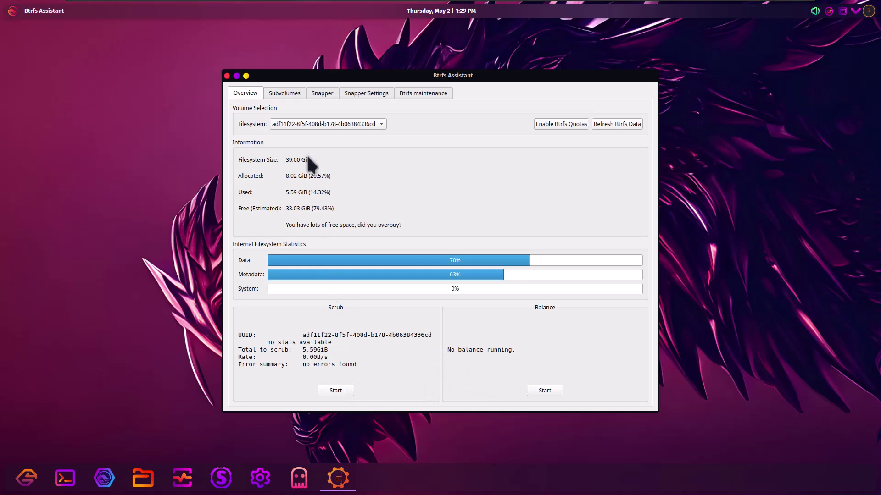
Review the Snapper, Snapper Settings and maintenance pages, return to the 39.00 GiB overview, then close it
left_click(322, 93)
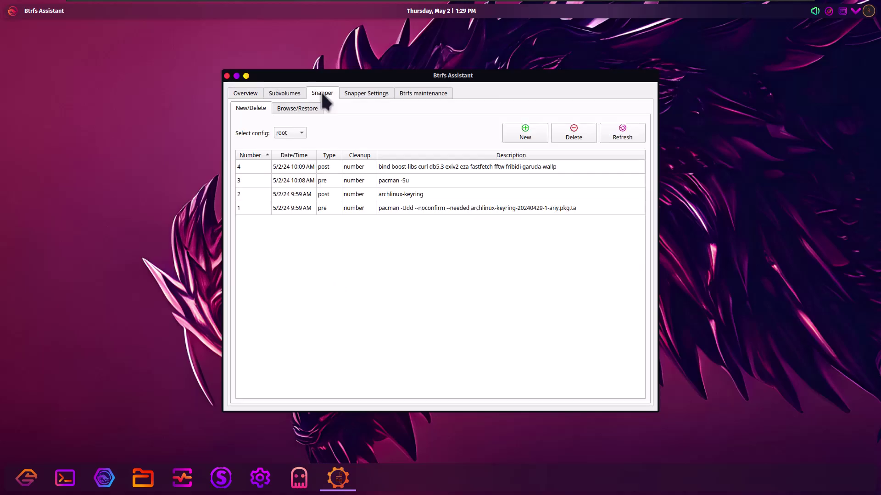
left_click(362, 93)
left_click(406, 93)
left_click(238, 93)
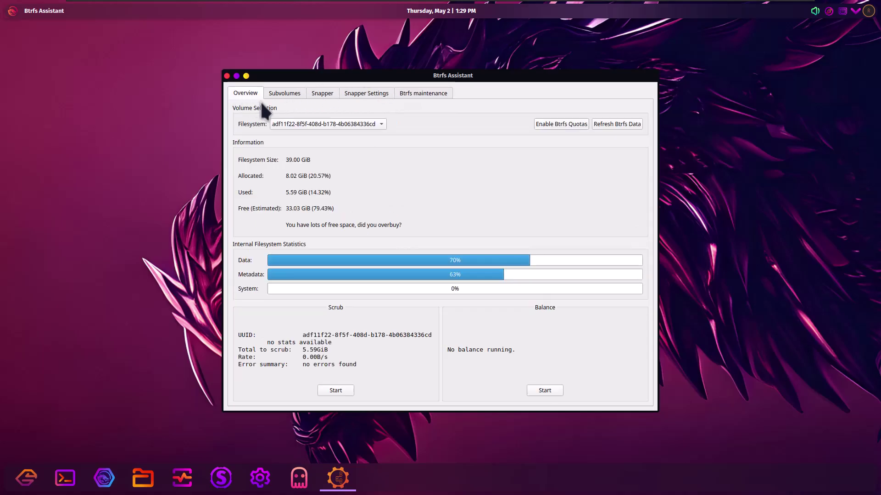
left_click(227, 76)
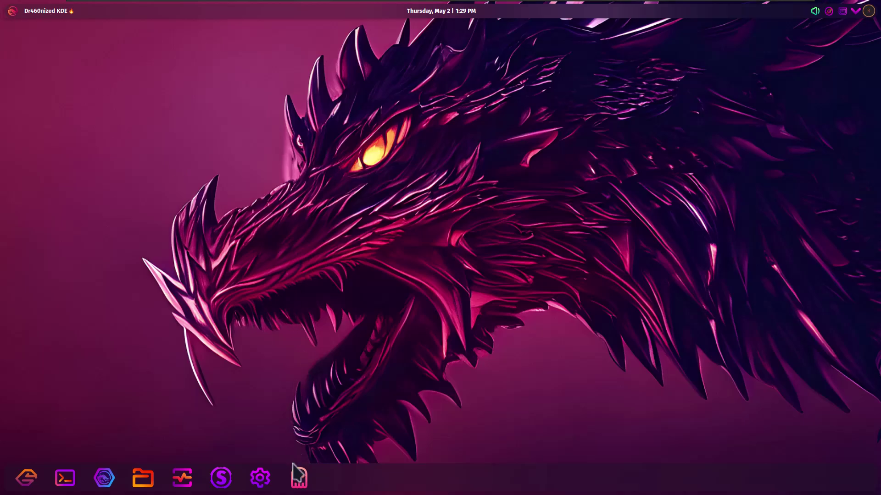
In Octopi, search firefox, queue it with optional dependencies, commit and authenticate to install 125.0.3-1
left_click(297, 478)
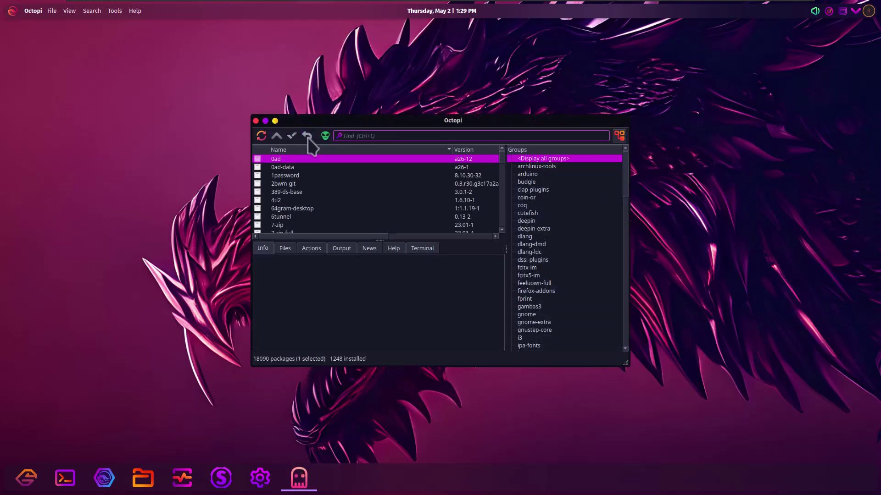
type("firefox")
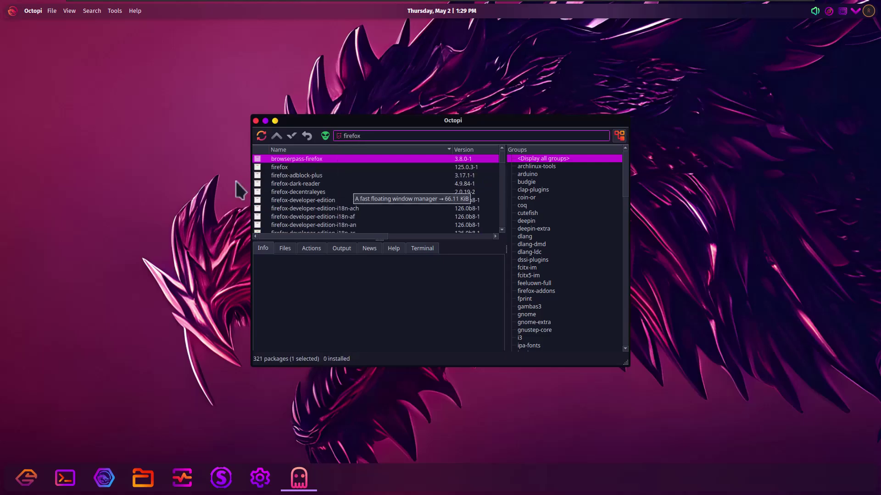
left_click(257, 168)
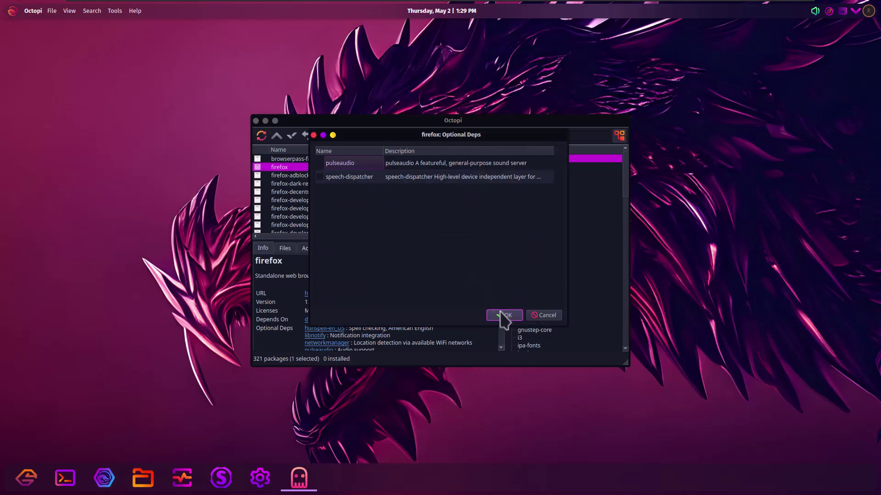
left_click(504, 316)
left_click(291, 136)
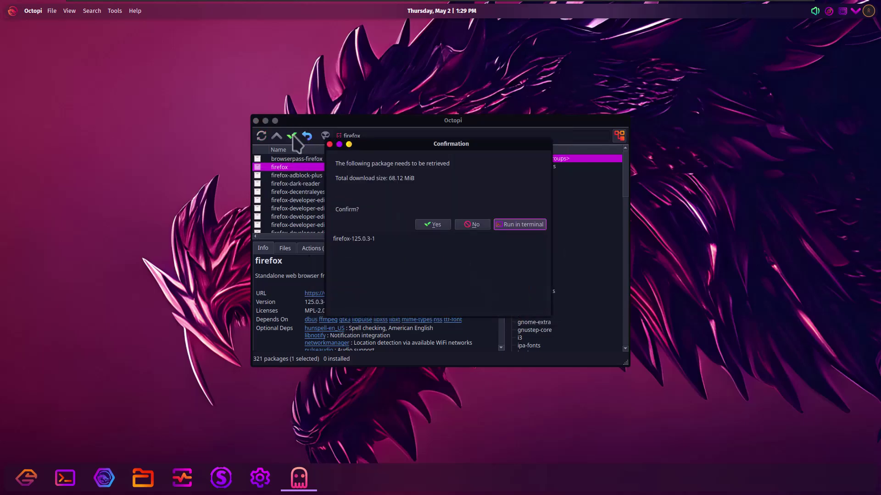
left_click(439, 224)
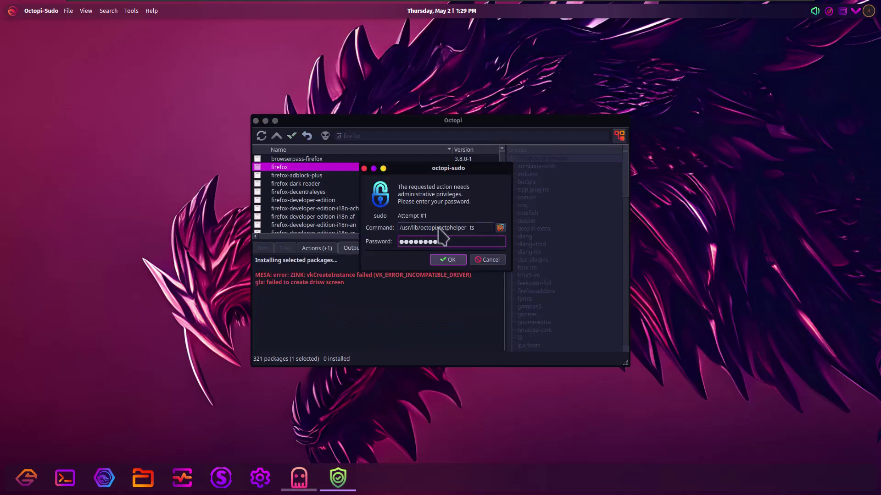
key("Return")
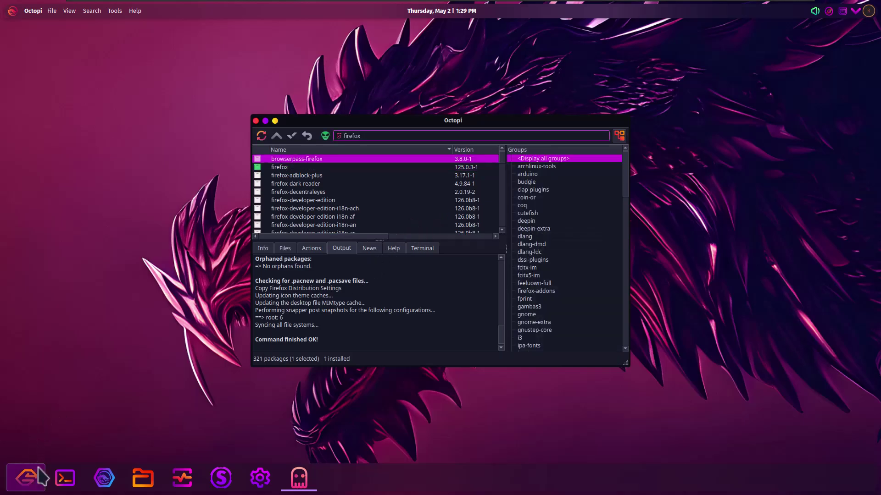
Replace the old firefox search in Octopi with a search for 'brav' packages
left_click(12, 11)
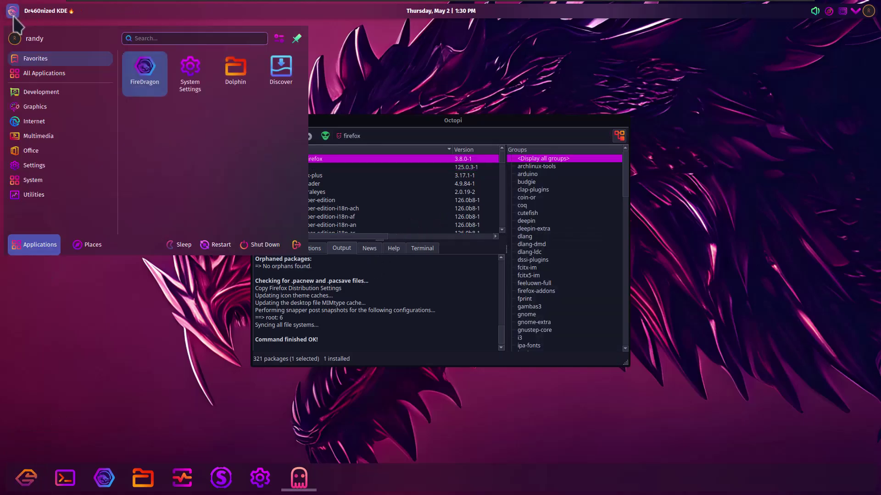
mouse_move(35, 122)
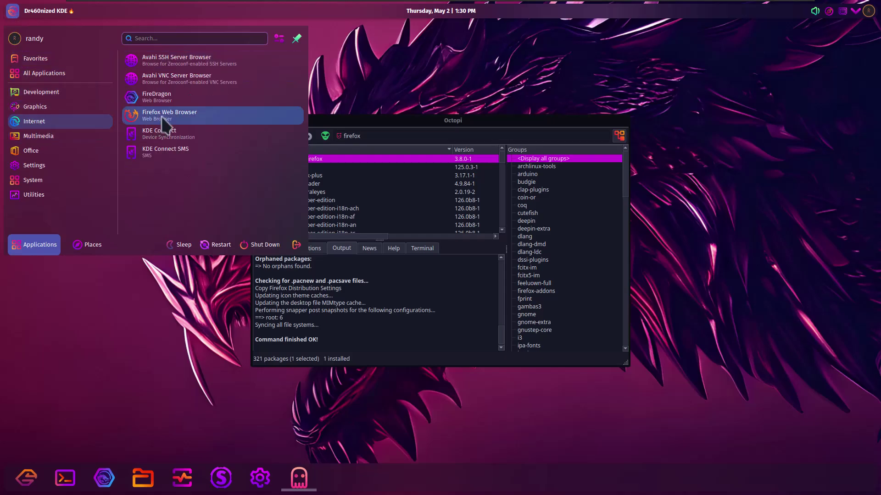
left_click(375, 136)
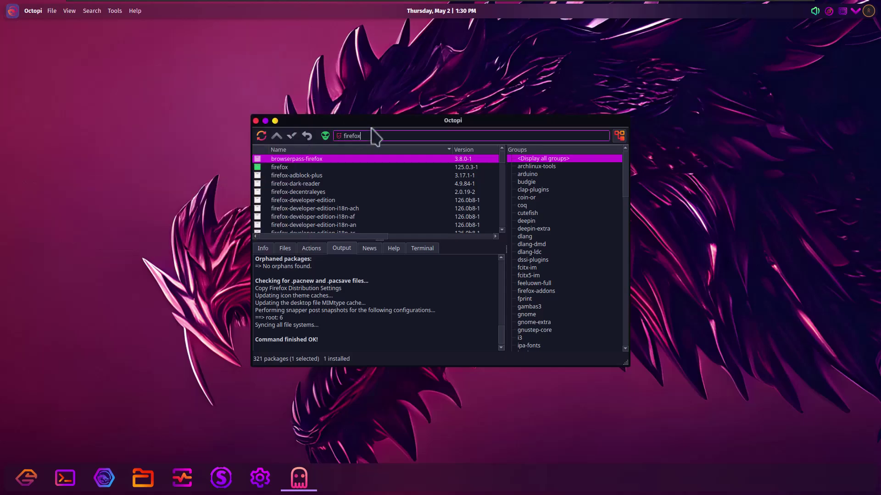
left_click_drag(361, 137, 341, 129)
type("brave")
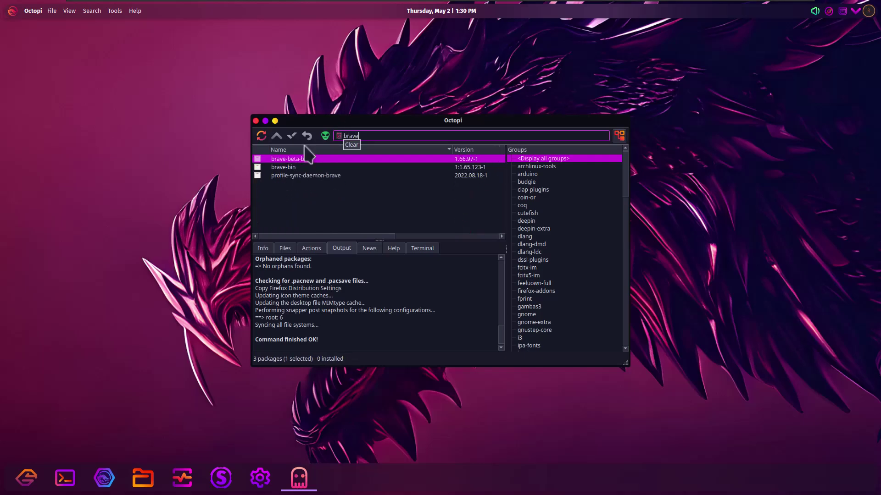
Install brave-bin with its optional dependencies and authenticate with the sudo password
right_click(257, 168)
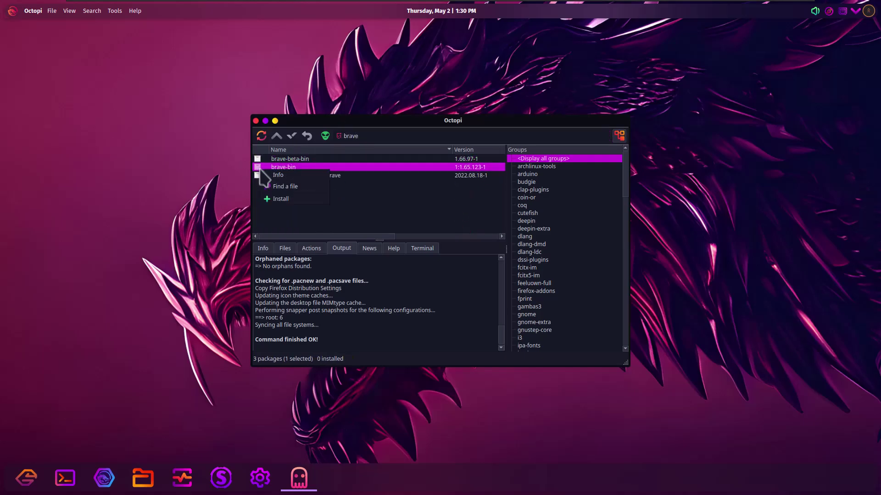
left_click(276, 200)
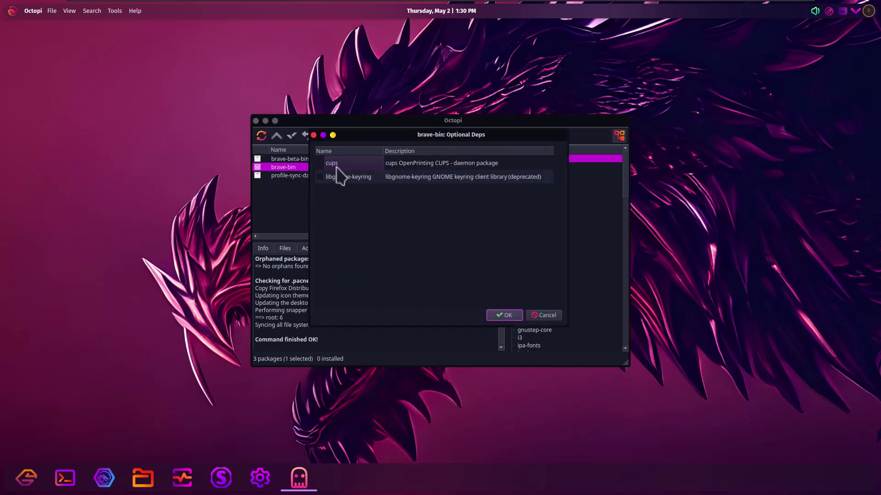
left_click(506, 316)
left_click(293, 136)
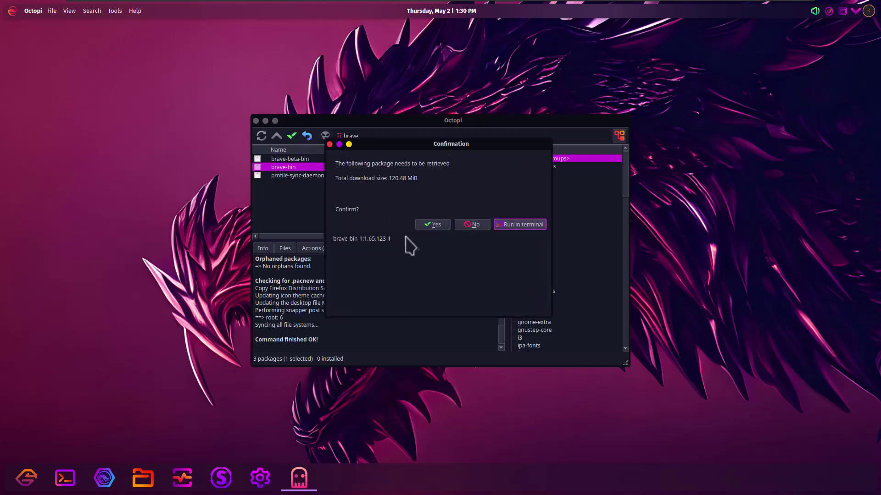
left_click(427, 223)
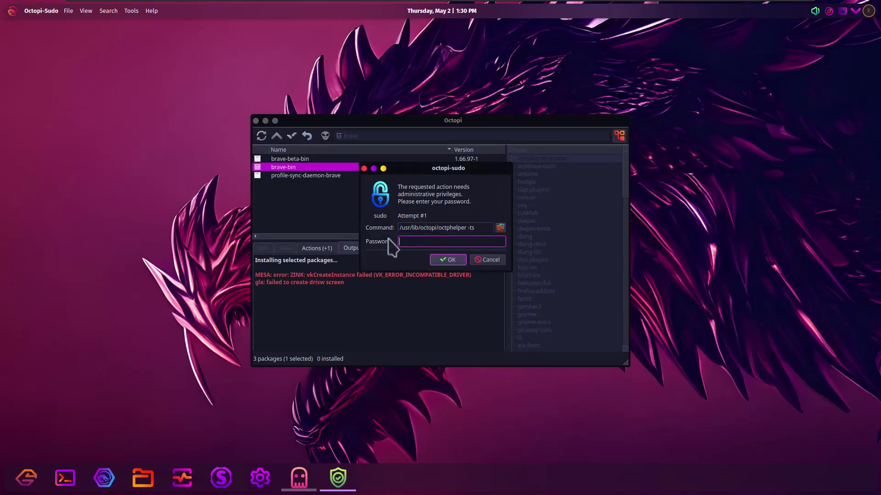
key("Return")
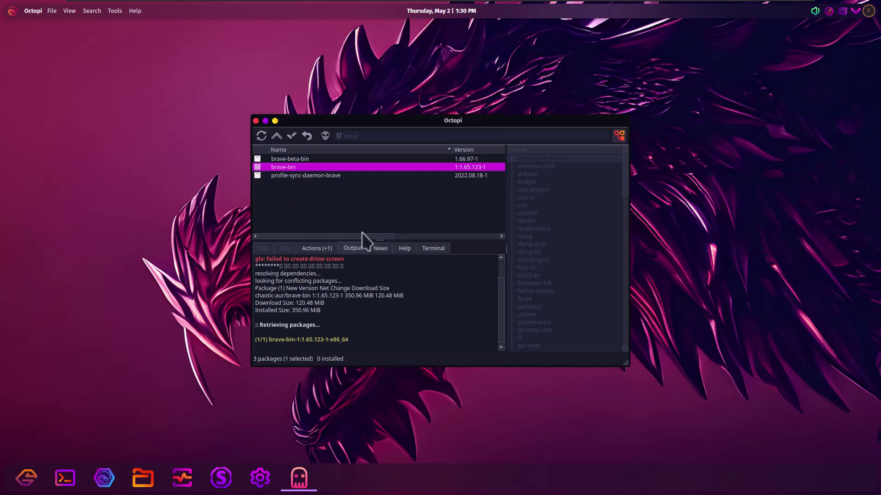
left_click(12, 11)
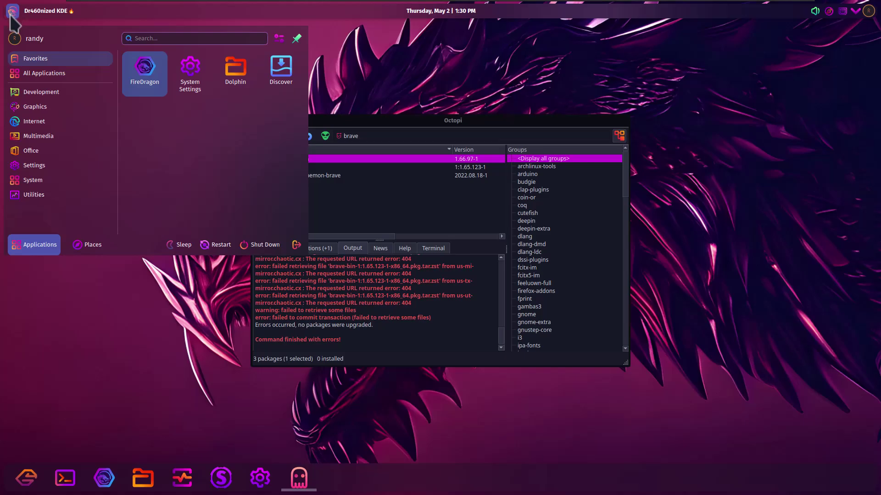
Queue brave-bin again, accept optional dependencies, apply, confirm and submit the sudo password
mouse_move(21, 120)
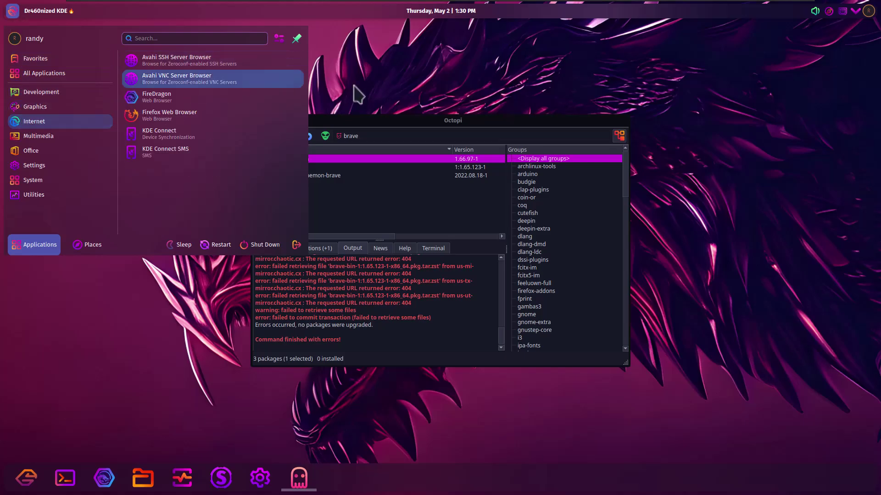
left_click(380, 135)
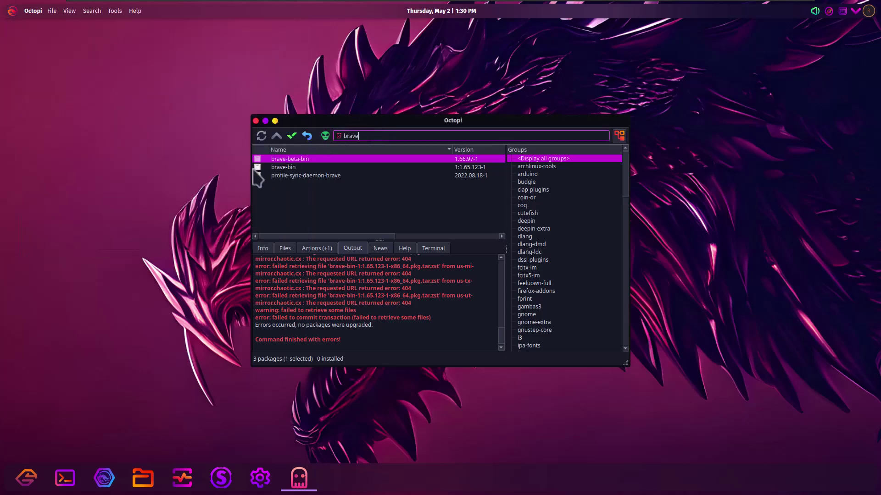
left_click(277, 167)
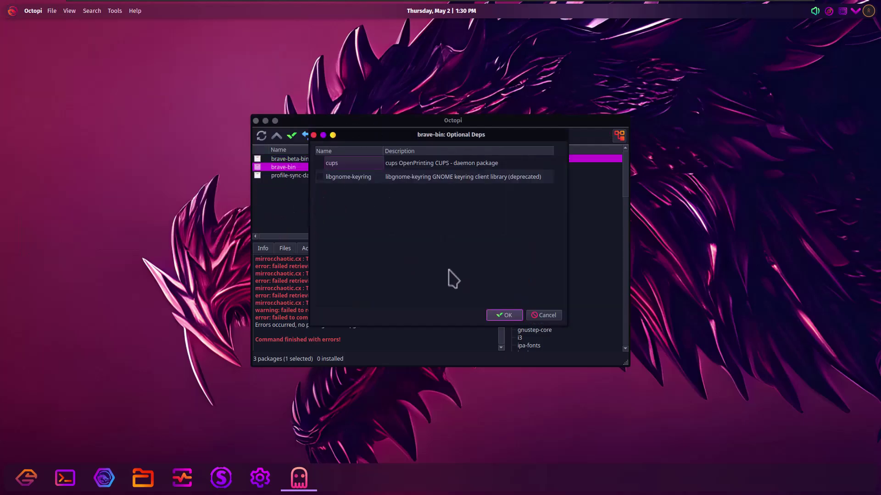
left_click(517, 316)
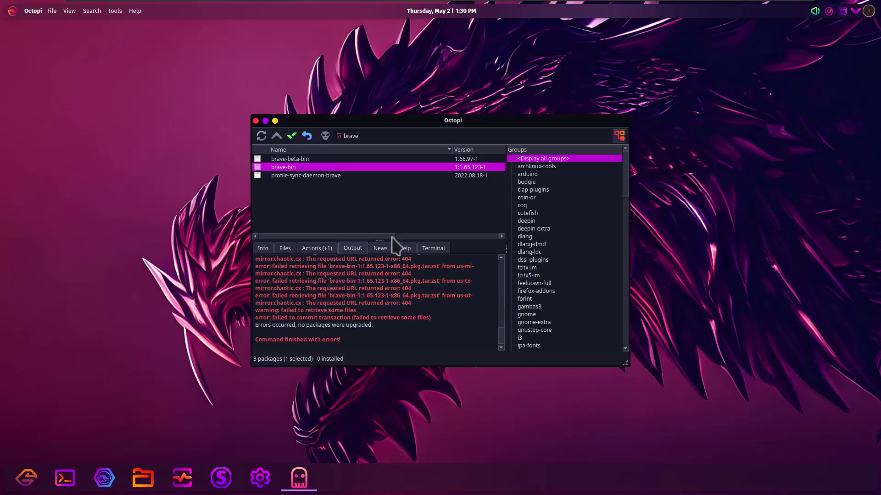
left_click(291, 136)
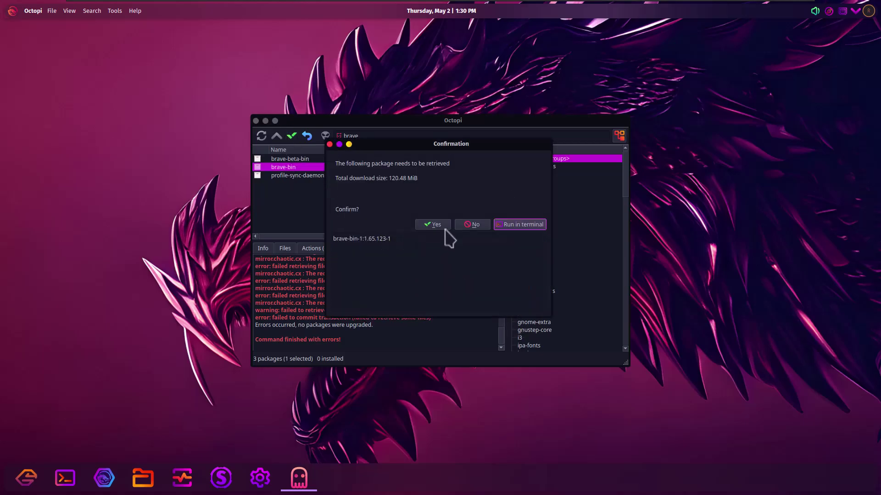
left_click(433, 224)
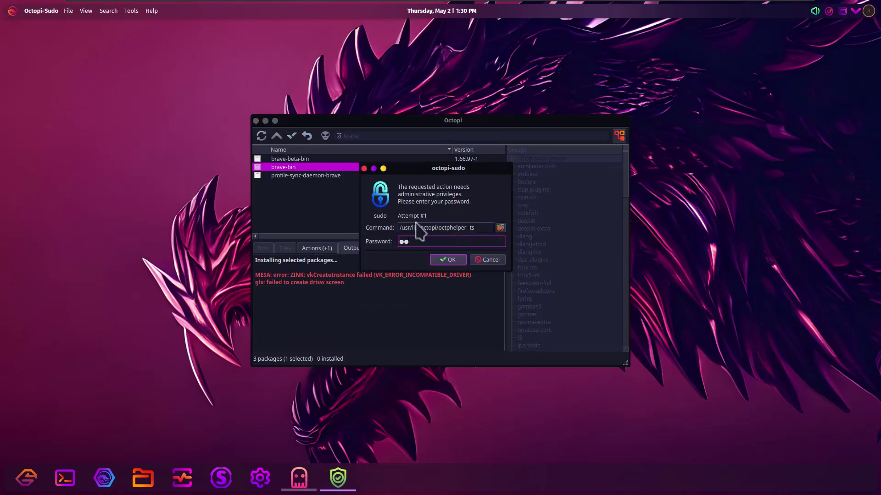
key("Return")
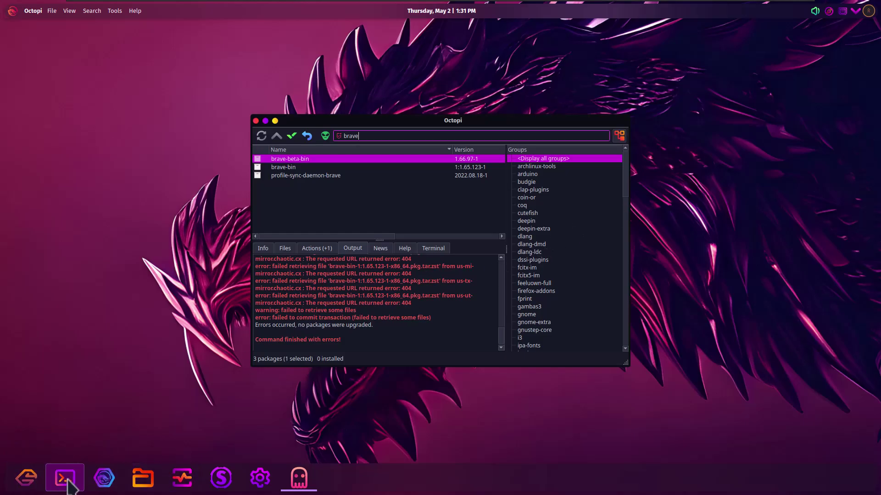
Launch Firefox and enter 'install brave browser' in the address bar
left_click(11, 12)
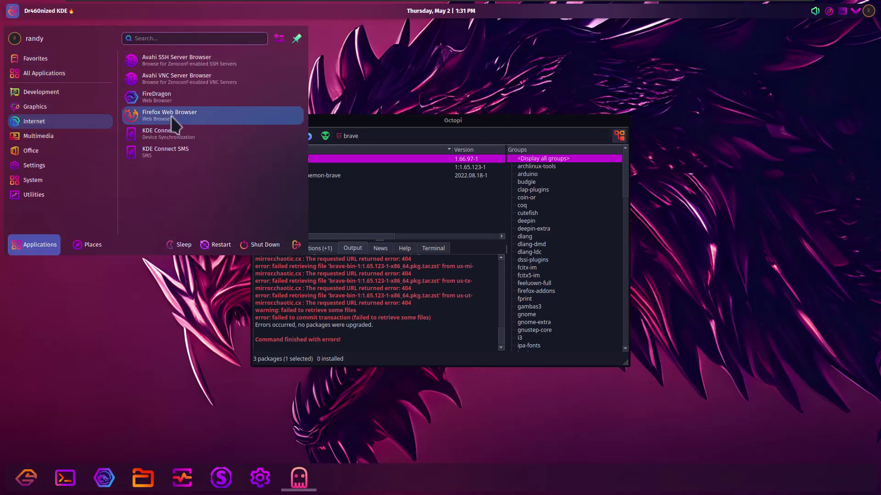
left_click(172, 117)
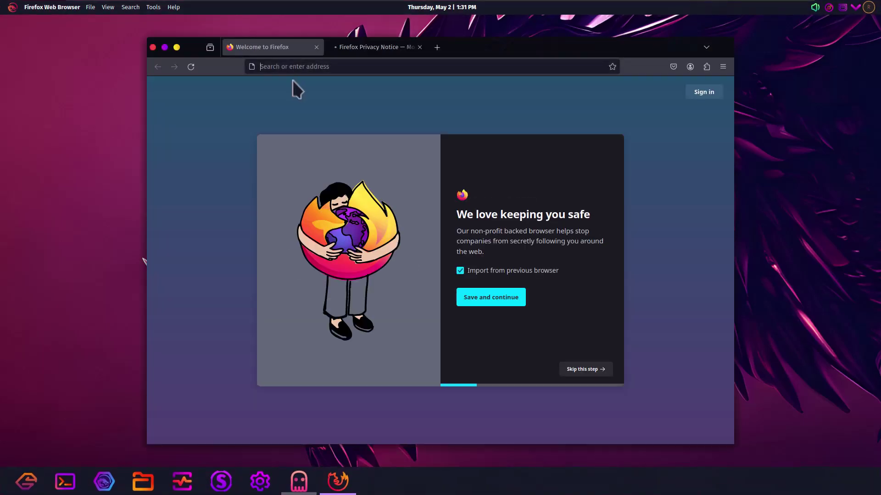
left_click(295, 67)
type("install brave brwoser")
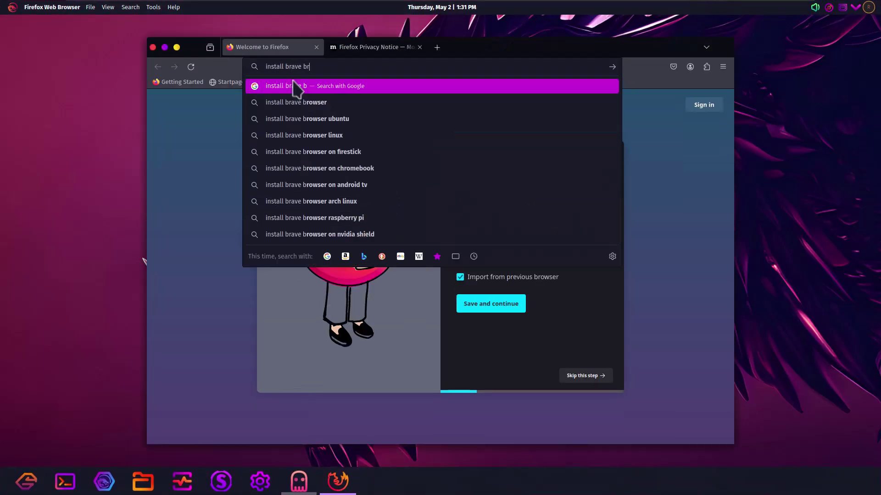
key("BackSpace")
key("BackSpace")
key("BackSpace")
key("BackSpace")
key("BackSpace")
Search for 'install brave browser' and open the Brave Browser Download result
type("owser")
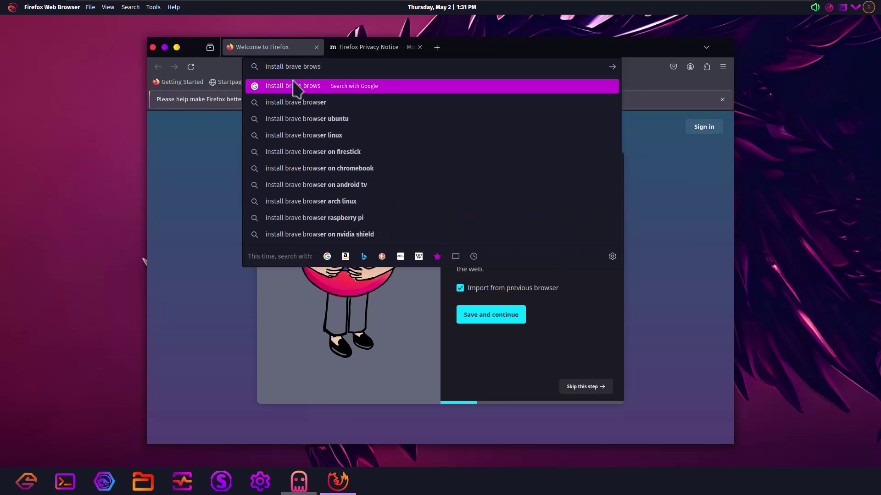
key("Return")
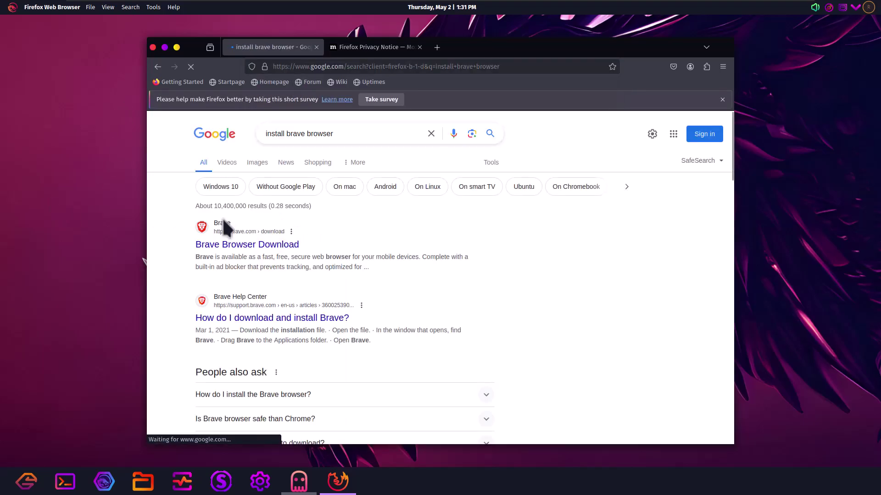
left_click(229, 246)
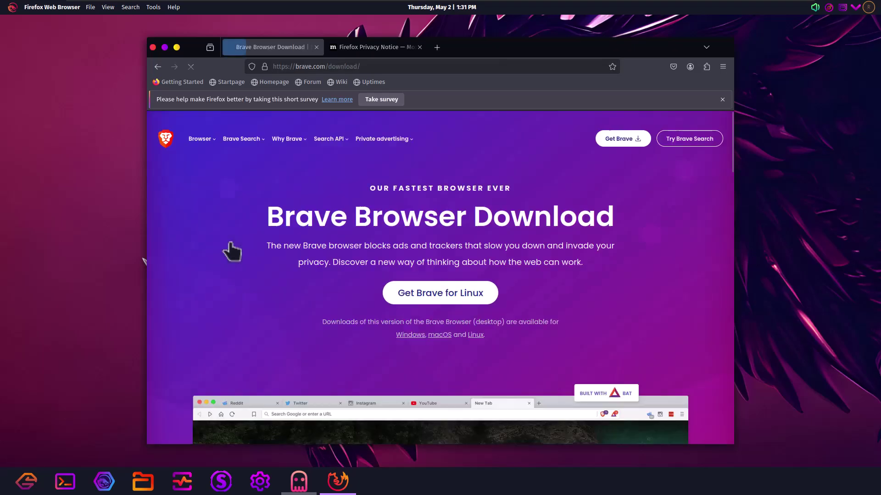
scroll(239, 251, "down", 6)
scroll(391, 171, "up", 4)
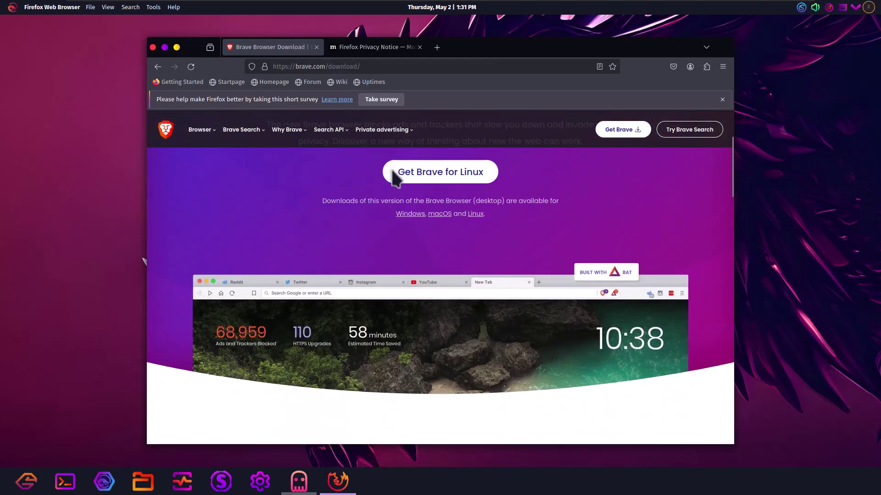
Open Brave's Linux install instructions and scroll to the Arch section's yay -S brave-bin command
left_click(403, 184)
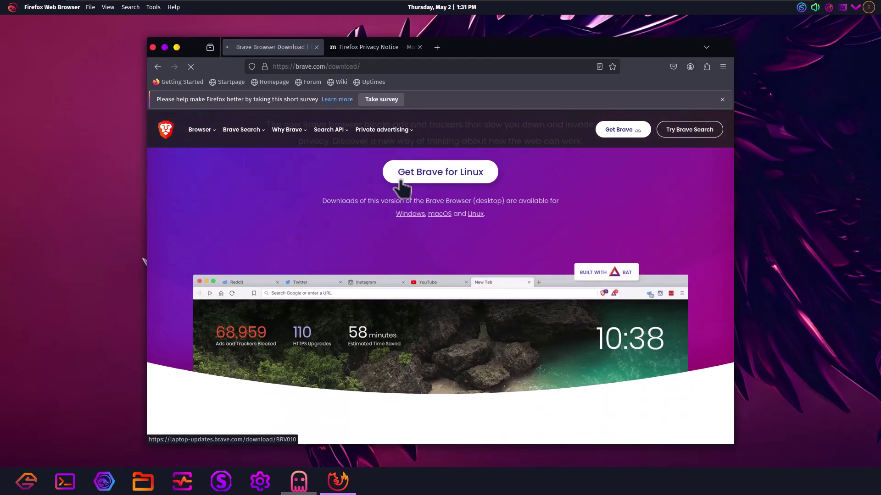
scroll(393, 222, "down", 6)
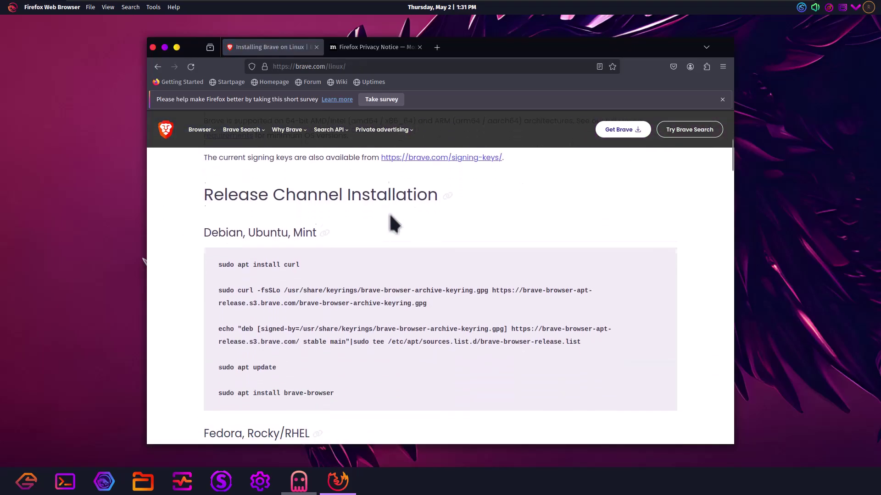
scroll(393, 223, "down", 6)
scroll(393, 223, "up", 1)
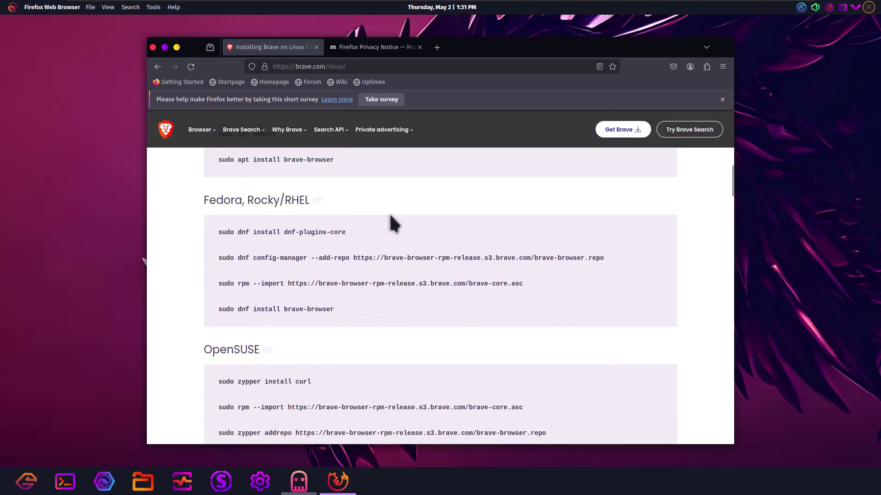
scroll(393, 224, "down", 6)
scroll(393, 224, "down", 2)
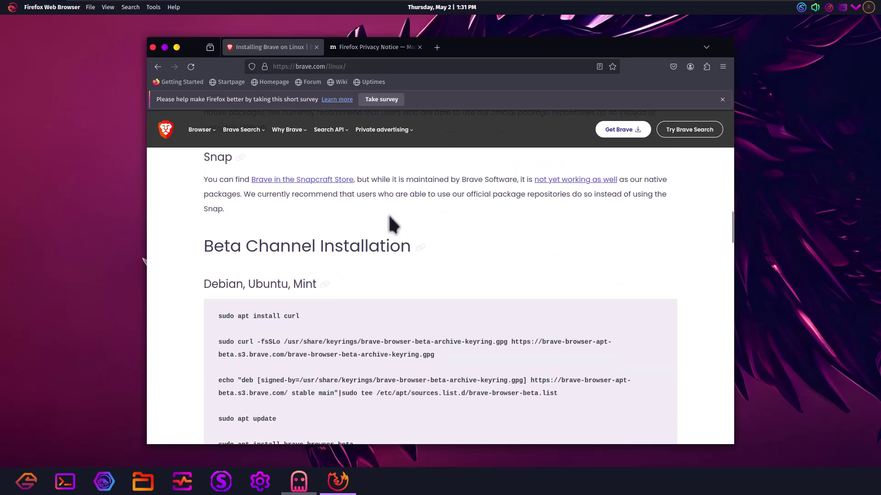
scroll(393, 224, "down", 8)
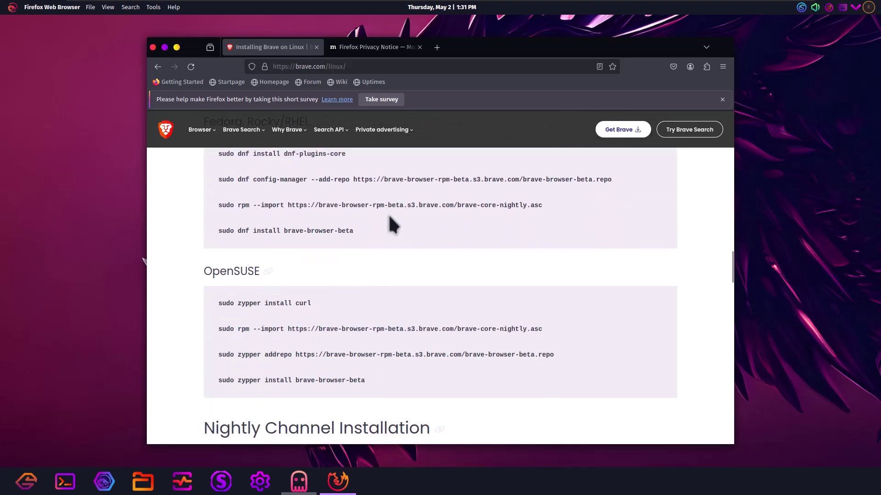
scroll(393, 223, "down", 8)
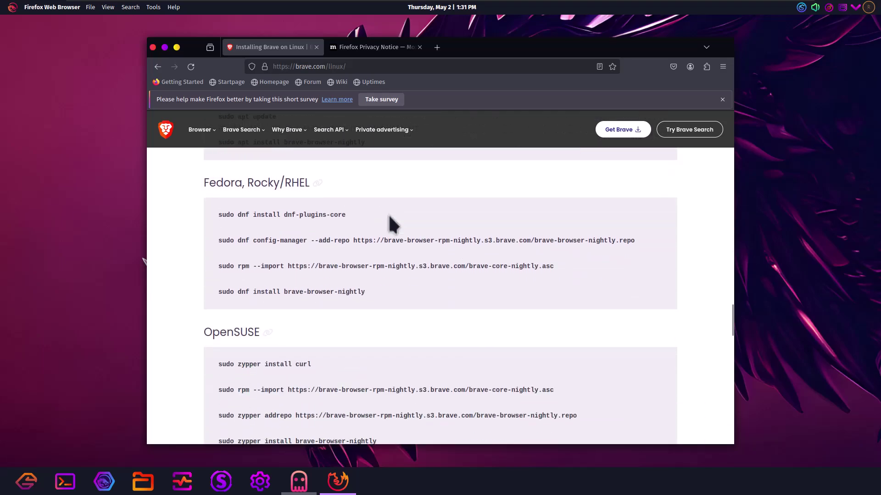
scroll(389, 216, "down", 8)
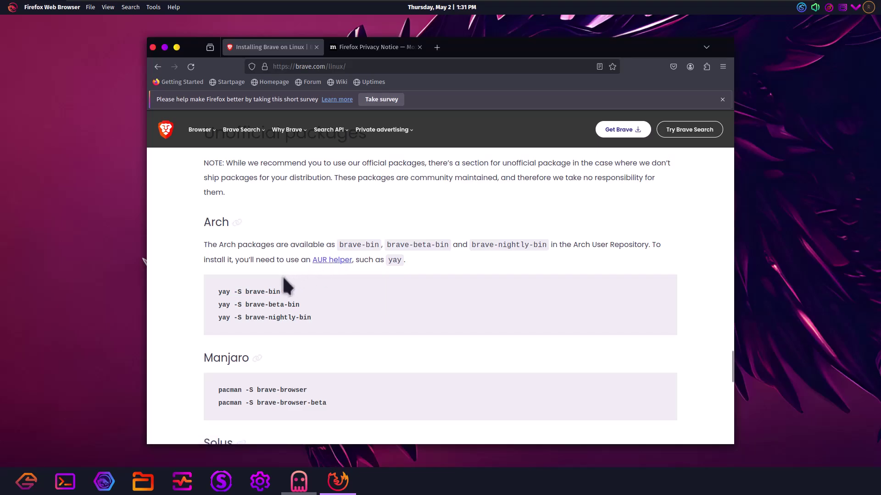
Copy the 'yay -S brave-bin' command from Brave's Linux install page
left_click_drag(218, 292, 264, 292)
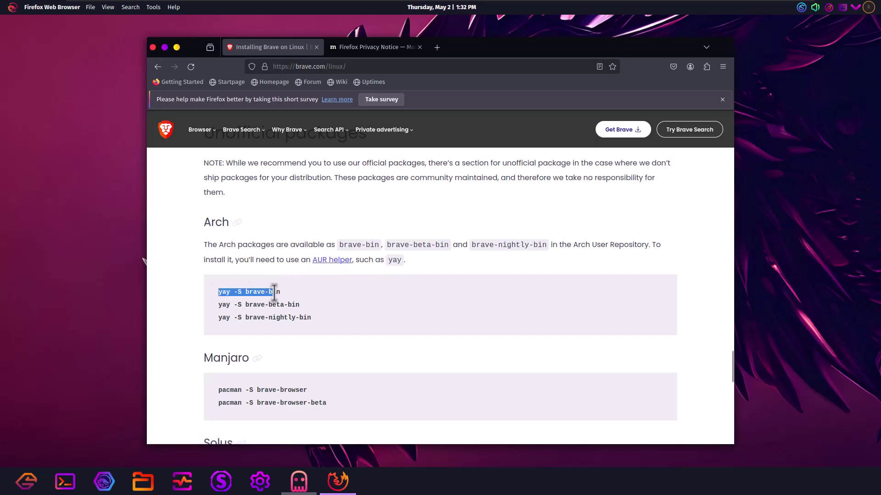
right_click(276, 294)
left_click(294, 305)
Run 'yay -S brave-bin' in Konsole, entering the sudo password and answering y to proceed
left_click(53, 490)
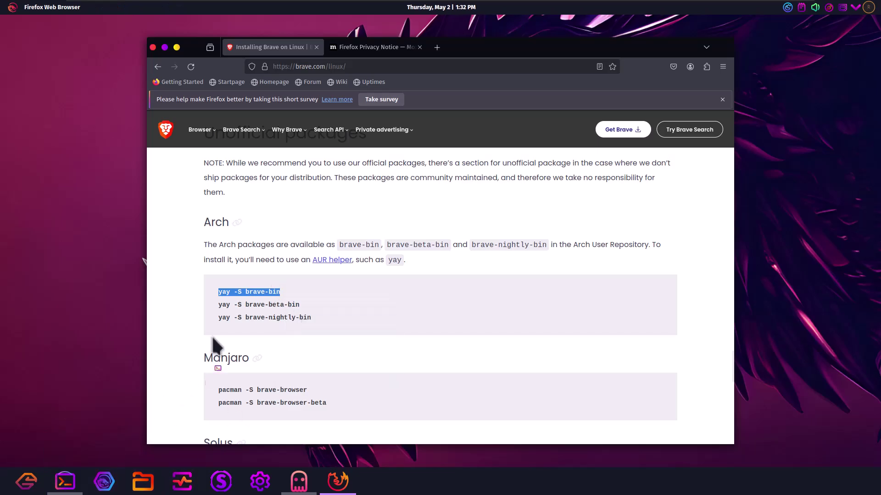
right_click(346, 322)
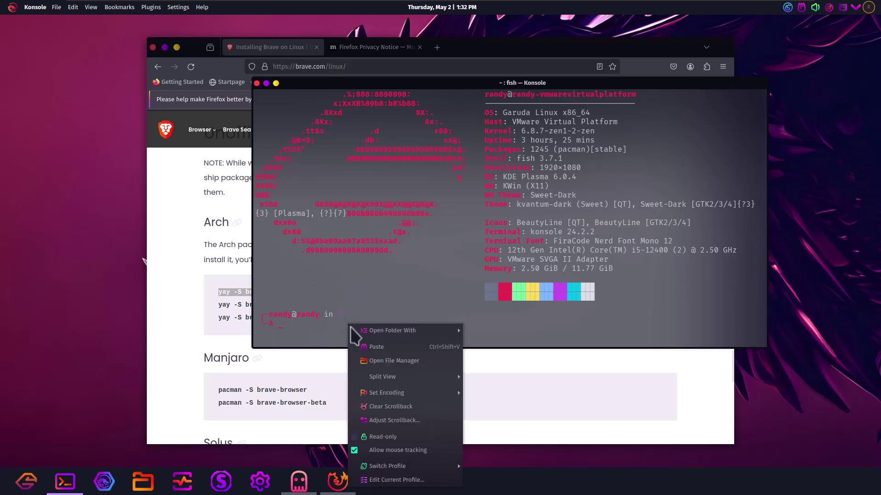
left_click(365, 347)
key("Return")
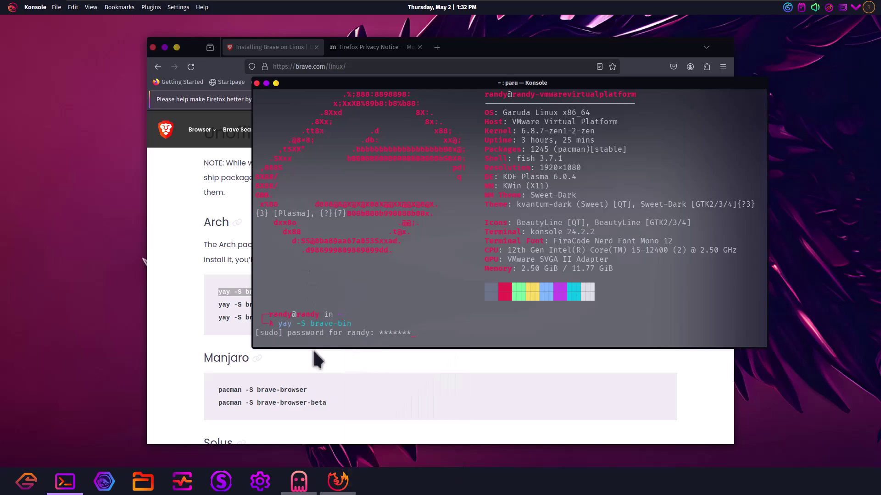
key("Return")
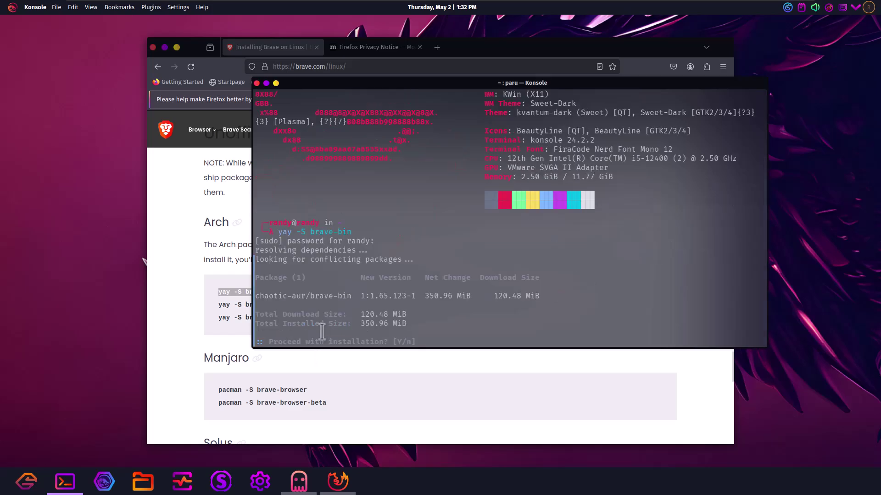
type("y")
key("Return")
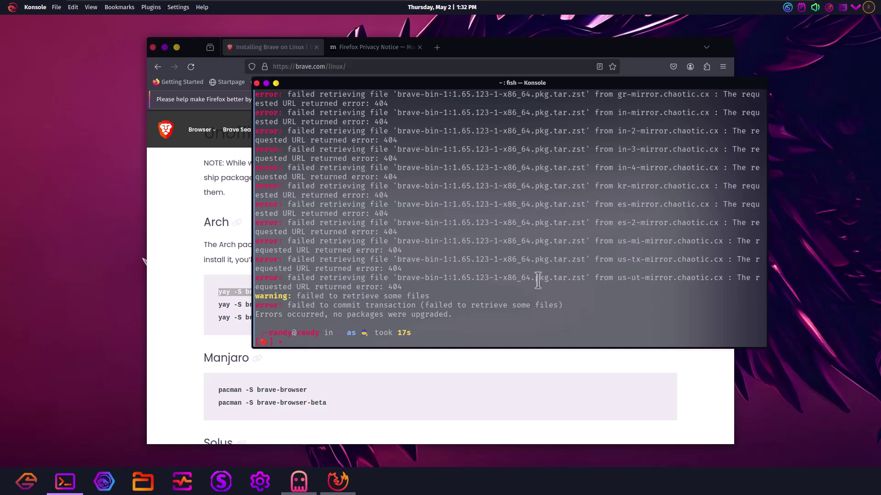
scroll(538, 280, "up", 3)
scroll(538, 280, "up", 8)
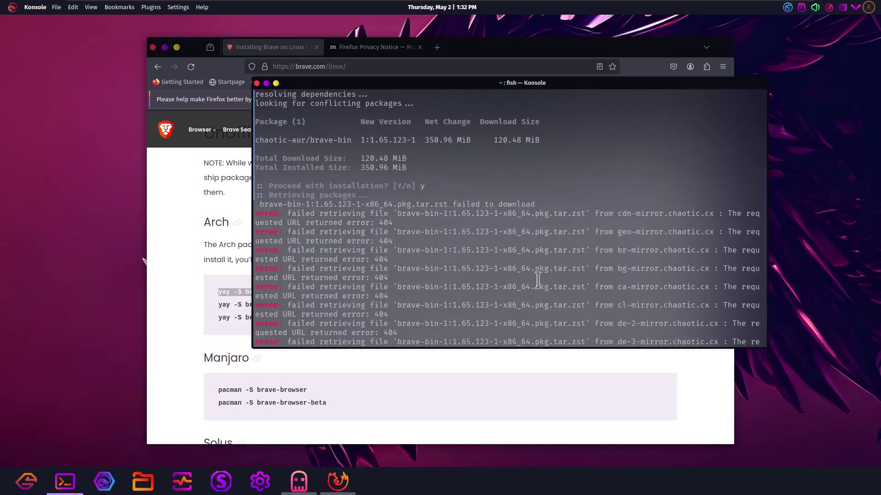
scroll(538, 280, "down", 11)
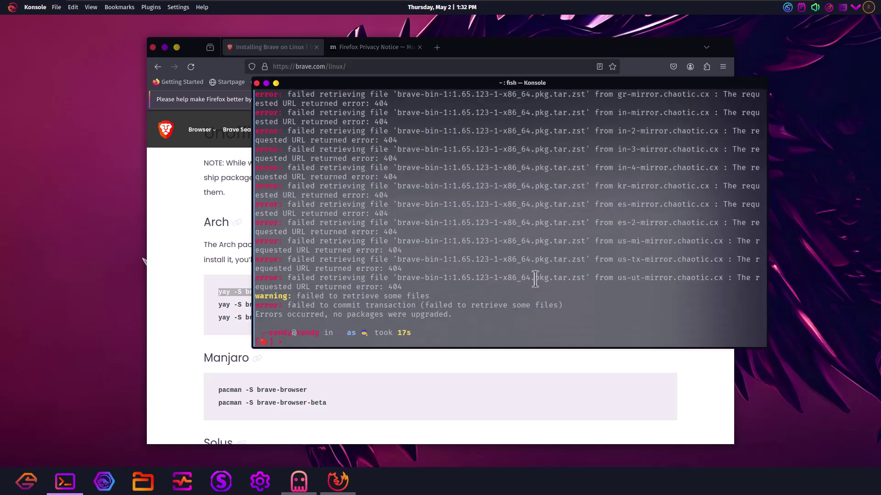
Review the Brave Linux install page again, then close its tab and the Firefox window
left_click(219, 342)
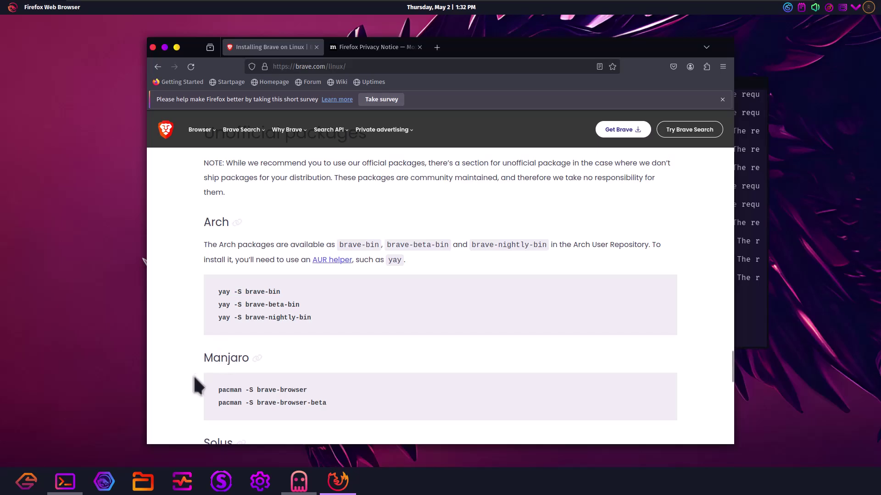
scroll(245, 385, "down", 5)
scroll(247, 362, "up", 10)
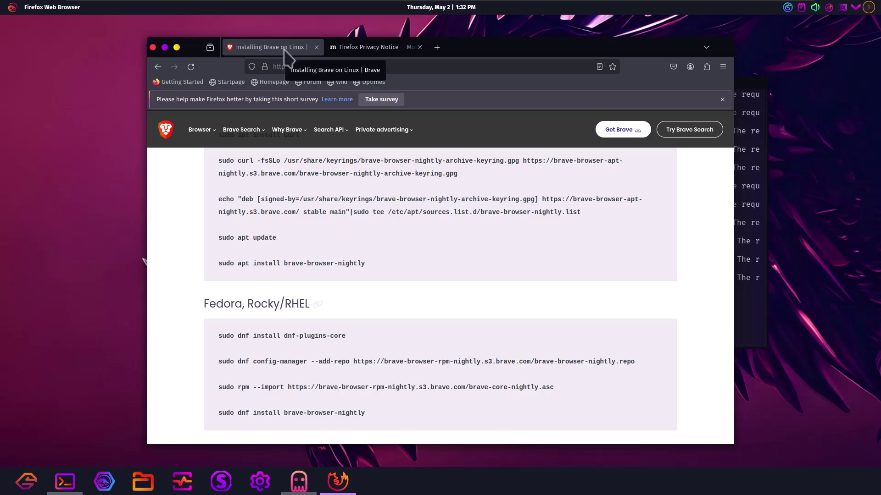
scroll(370, 211, "down", 5)
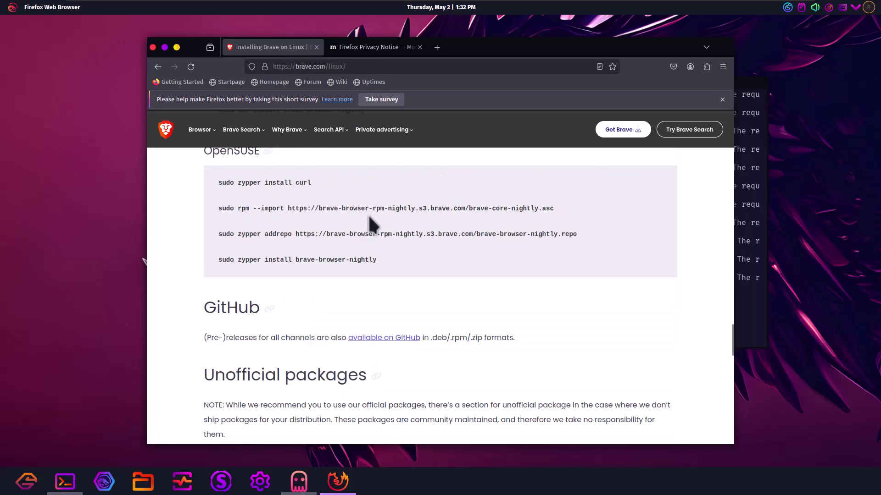
scroll(370, 216, "down", 5)
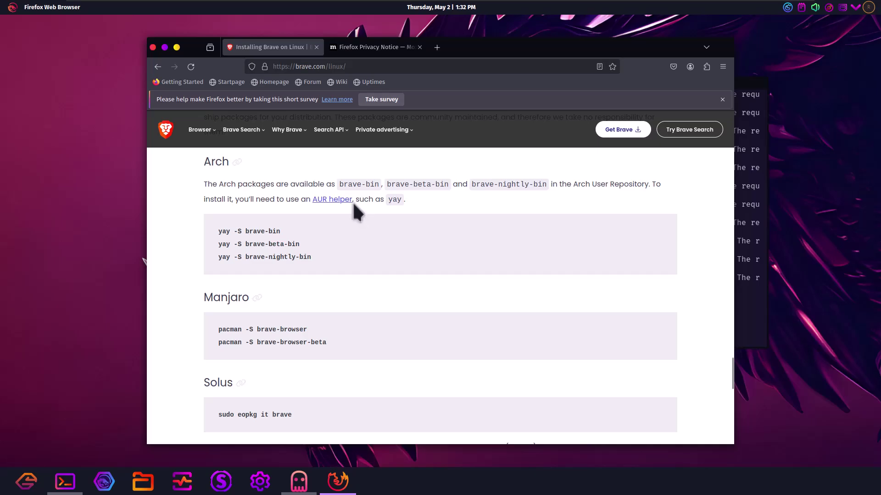
scroll(307, 151, "up", 5)
middle_click(296, 50)
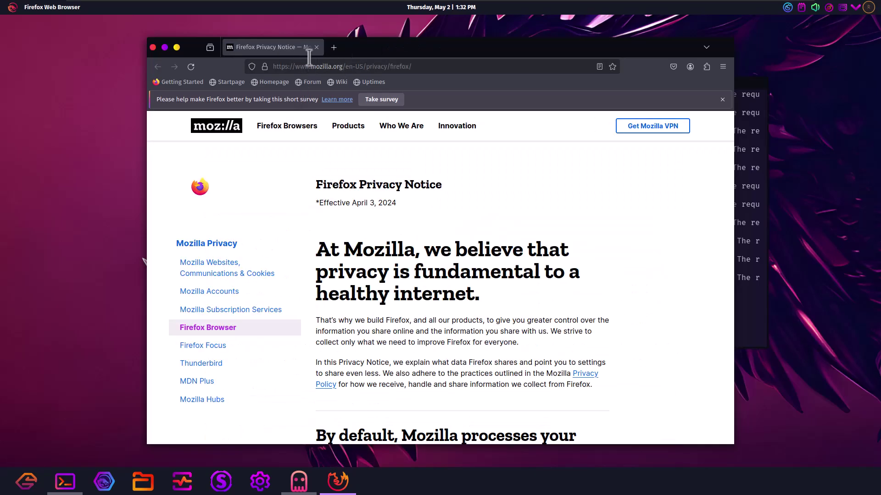
middle_click(303, 50)
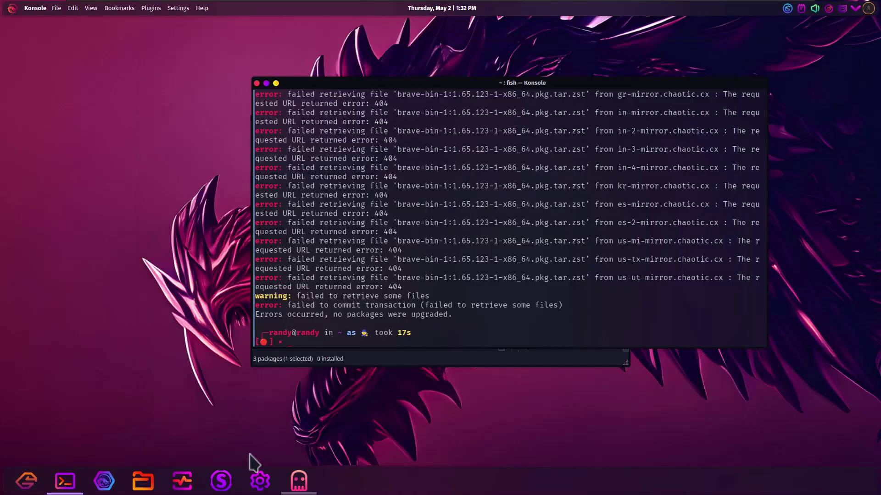
Close Konsole and search Octopi for 'saue' in place of the brave search
left_click(299, 480)
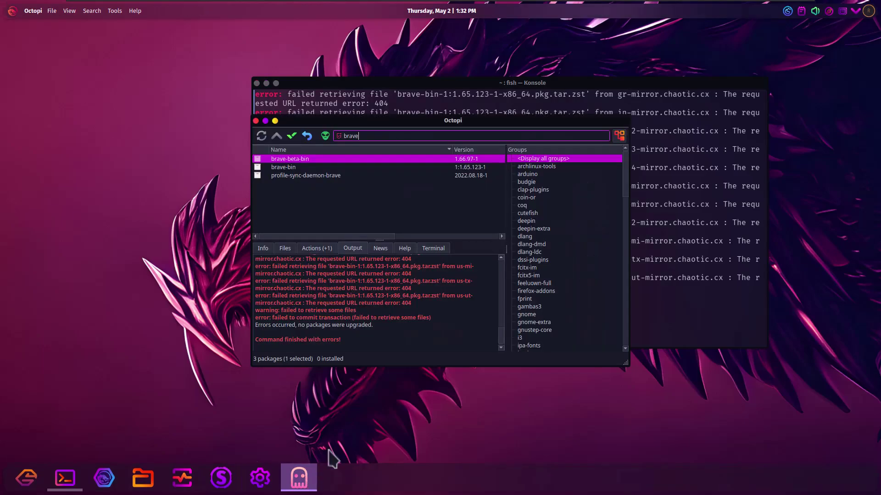
left_click(256, 83)
double_click(375, 134)
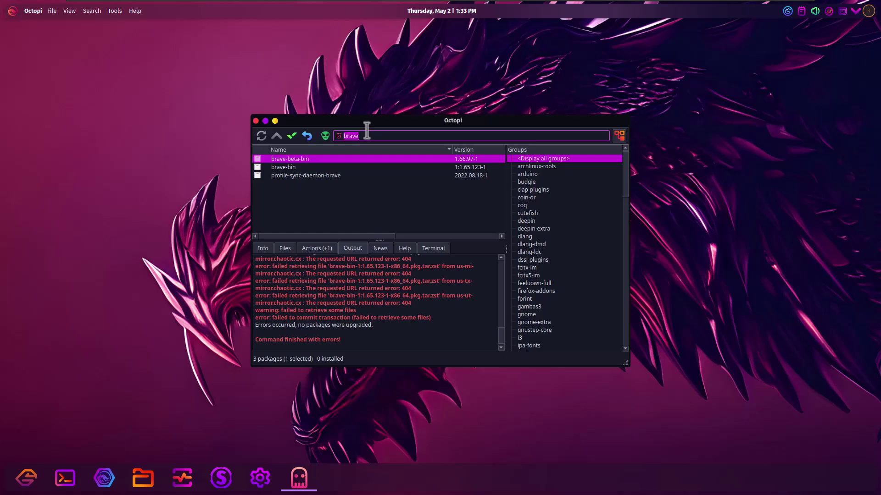
type("saue")
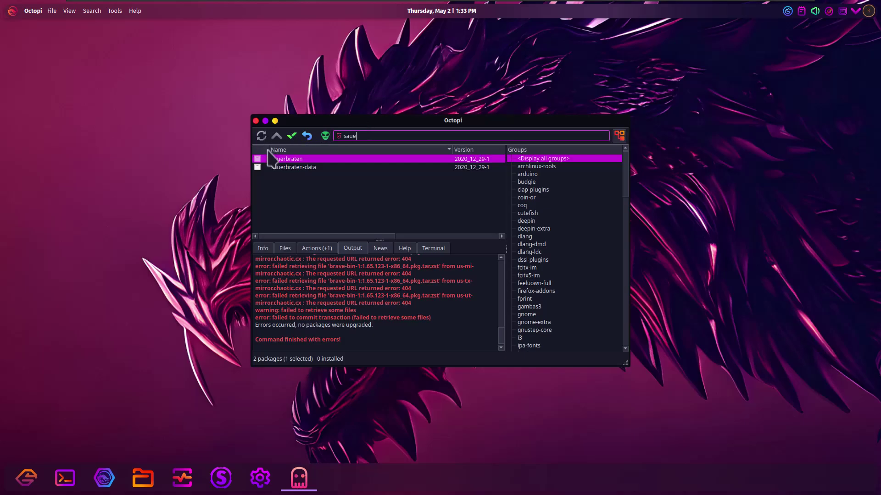
Install sauerbraten with its six packages, entering the administrator password
right_click(257, 160)
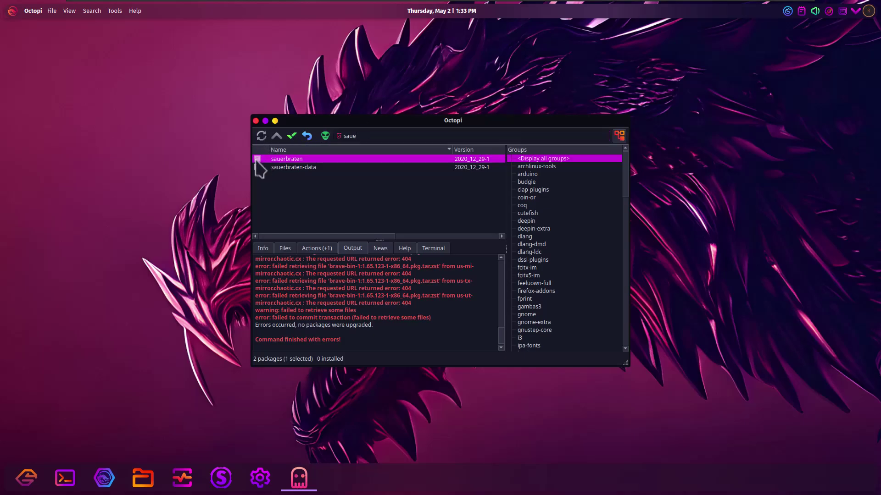
left_click(272, 188)
left_click(291, 136)
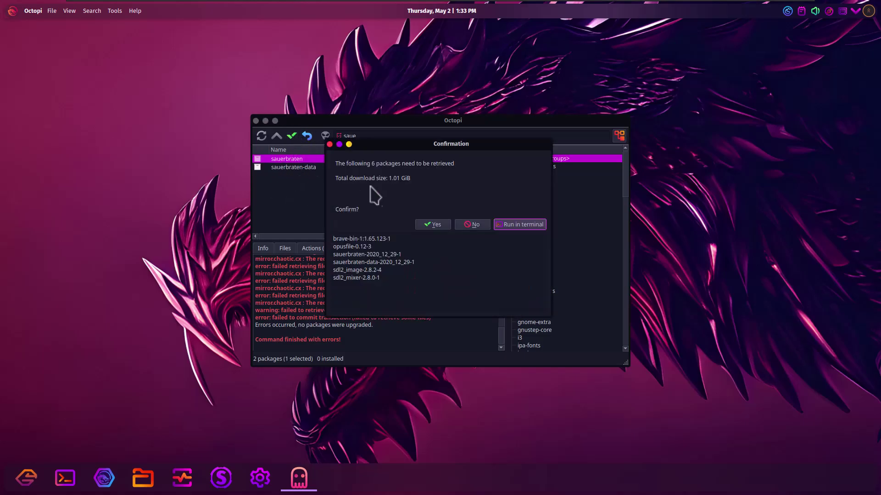
left_click(433, 225)
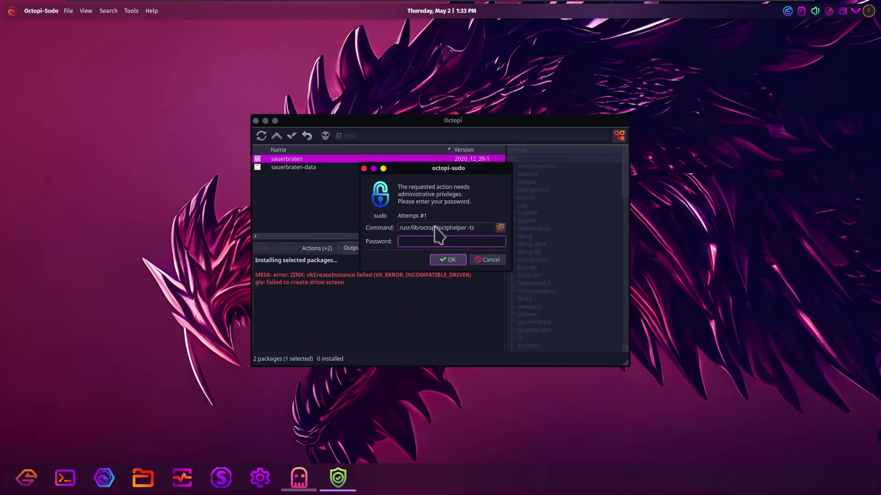
type("*********")
key("Return")
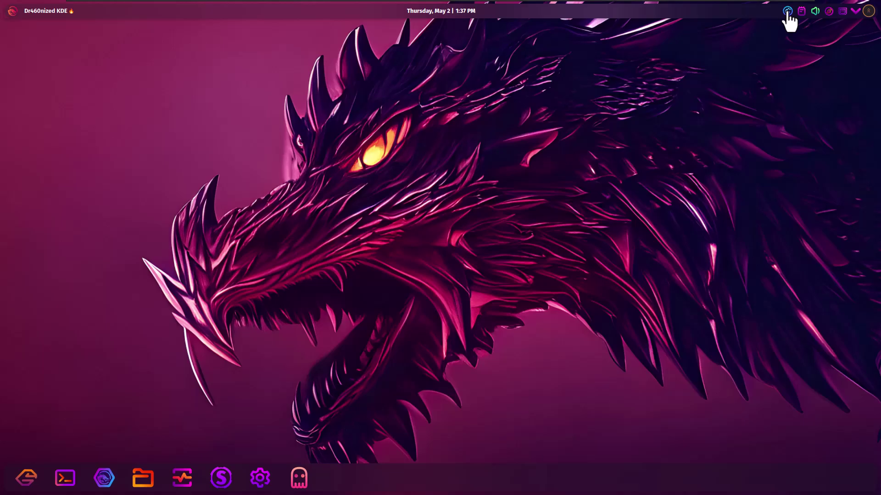
Browse the tray's user session, status and Disks & Devices popups, showing the Garuda disc's actions
left_click(867, 12)
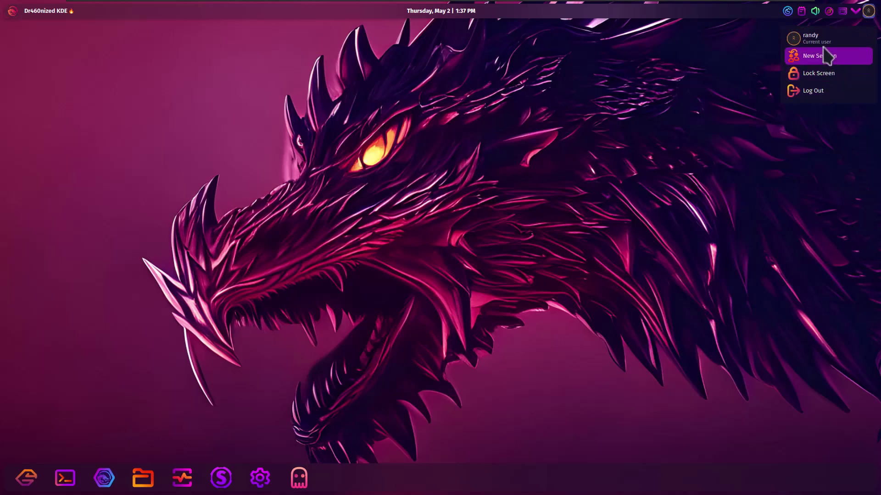
left_click(852, 11)
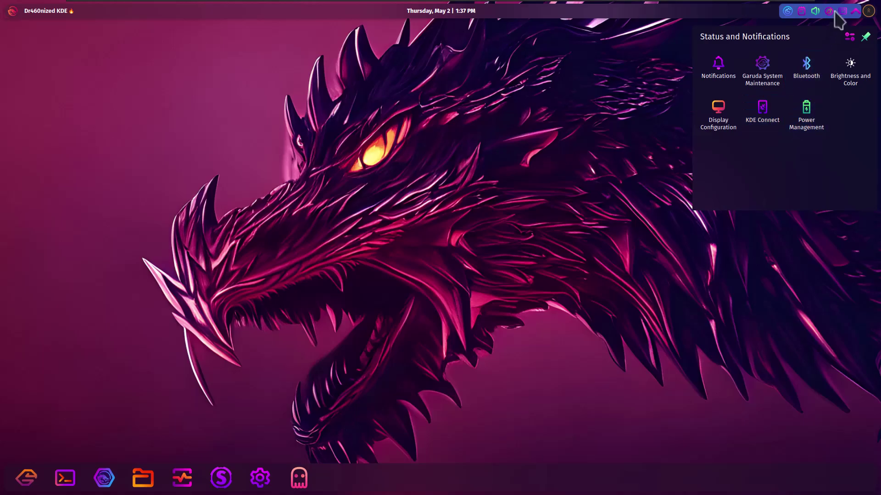
left_click(854, 13)
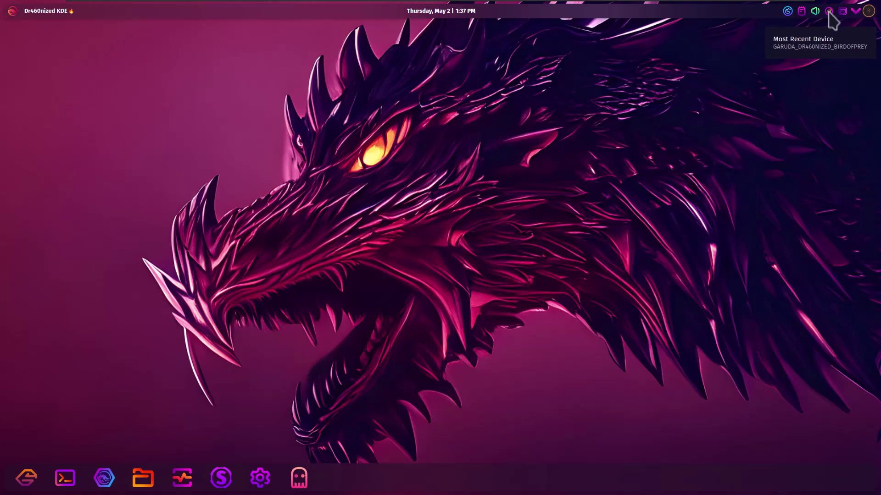
left_click(829, 11)
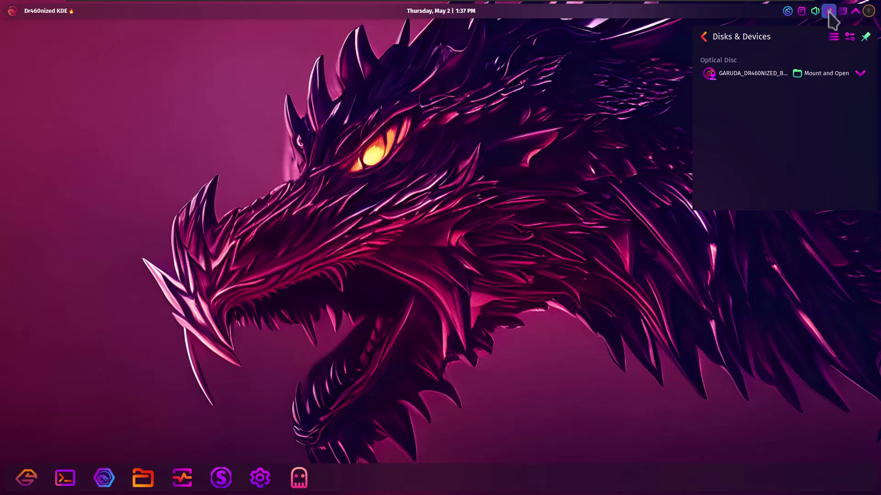
left_click(755, 72)
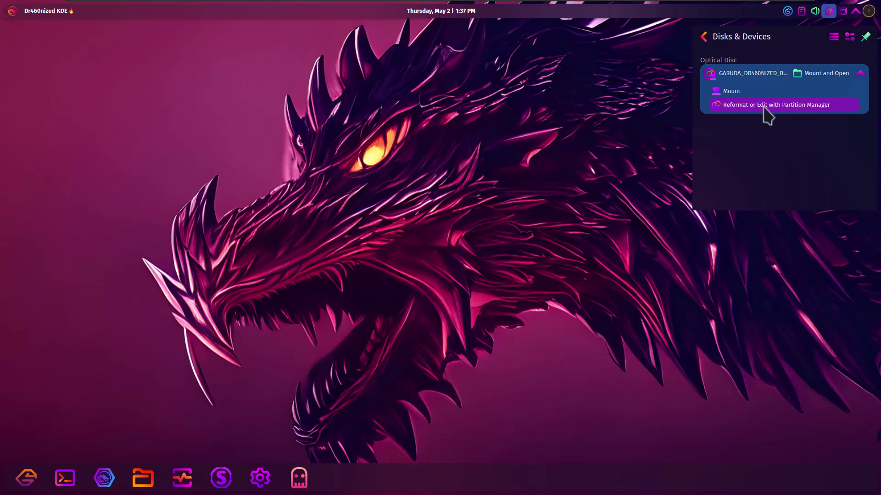
left_click(815, 12)
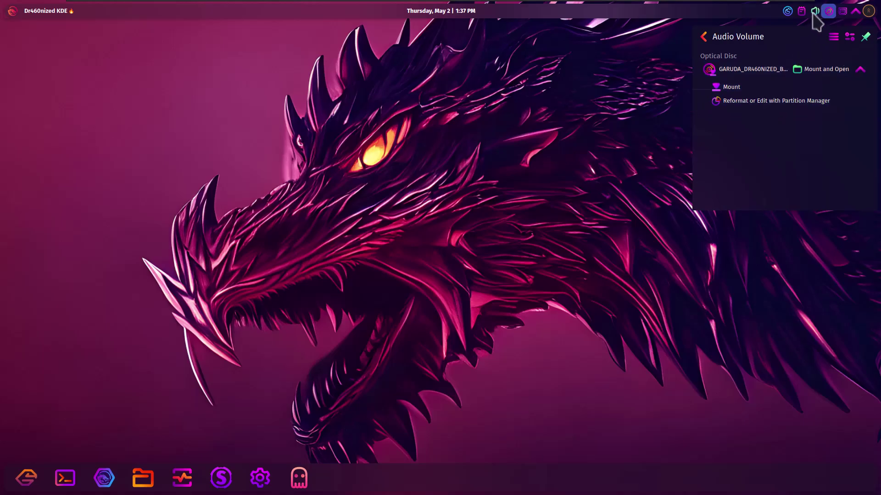
Set the Analog Output volume to 75% and view the 'yay -S brave-bin' clipboard entry
left_click_drag(775, 82, 800, 87)
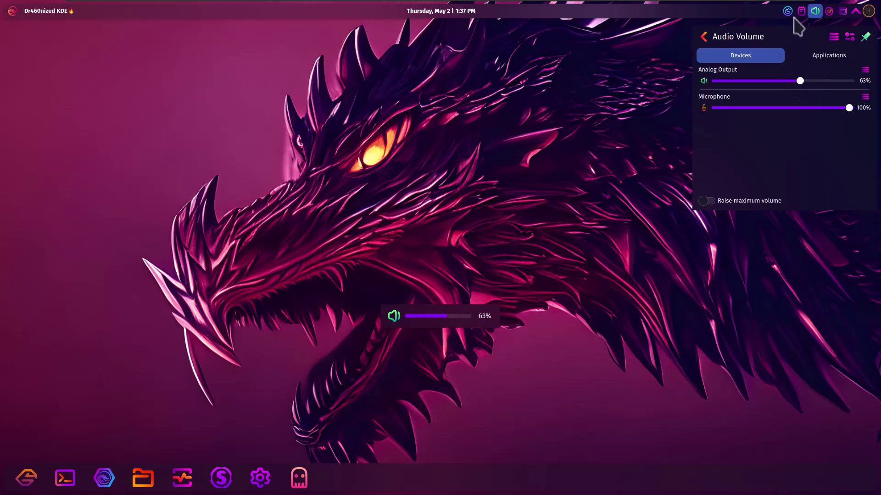
left_click(816, 81)
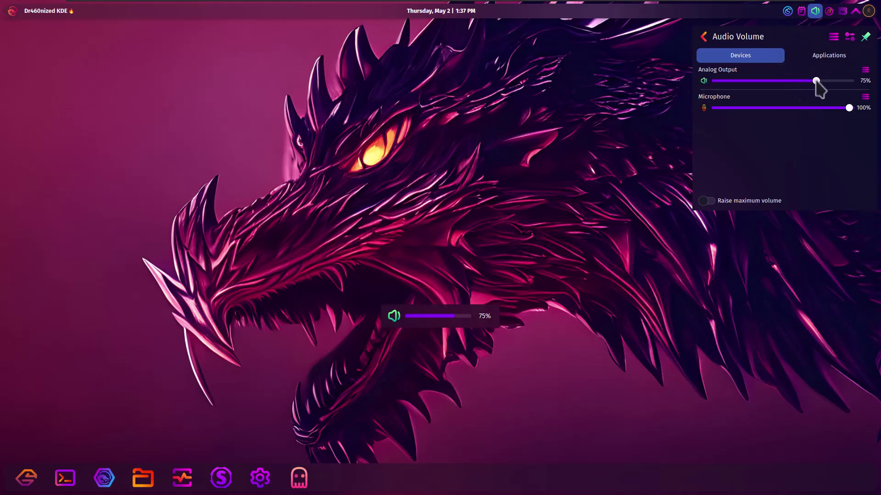
left_click(801, 11)
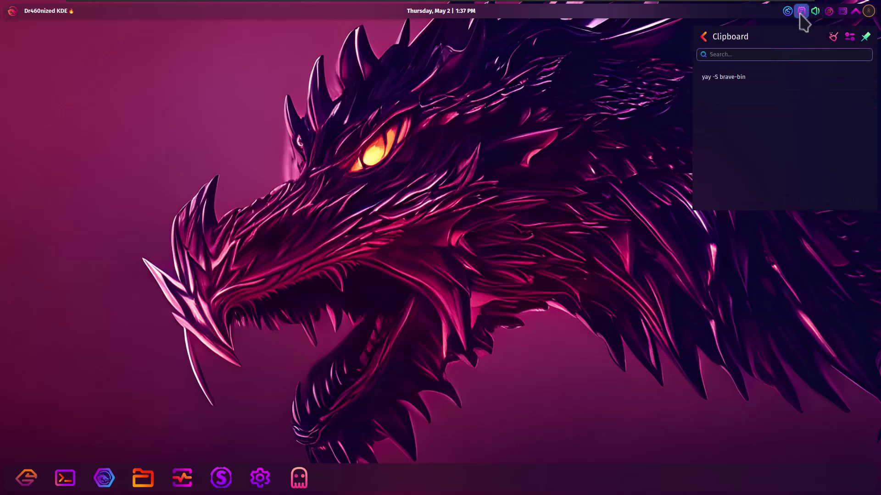
mouse_move(722, 80)
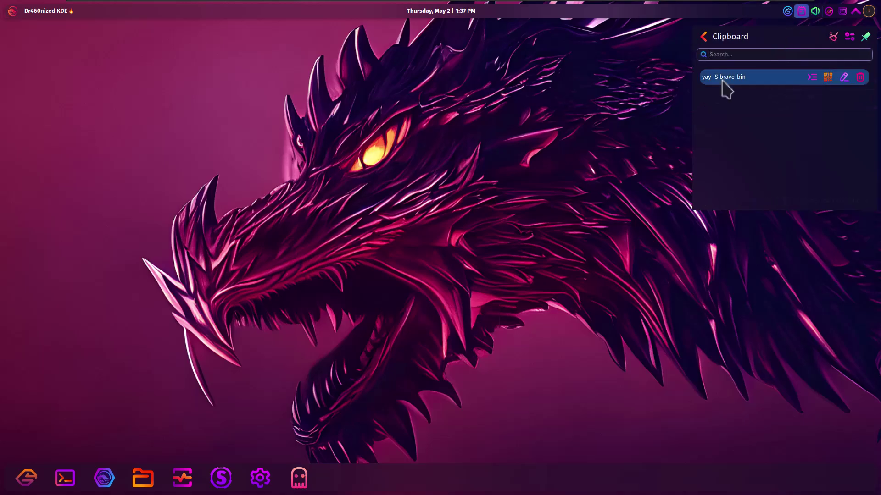